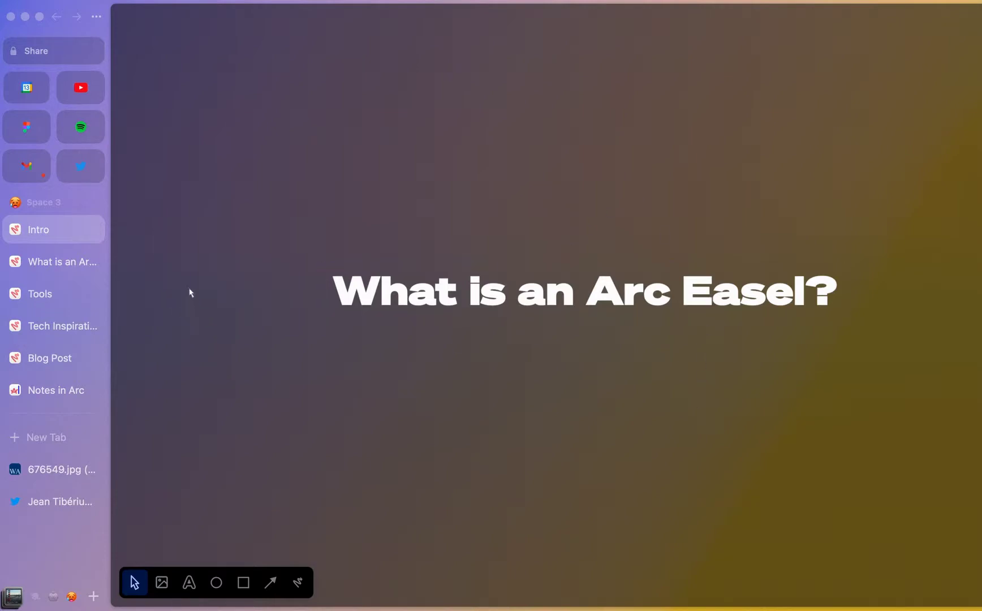
Step: Switch to the 'What is an Arc Easel?' easel from the sidebar
{"action": "left_click", "coordinate": [38, 265]}
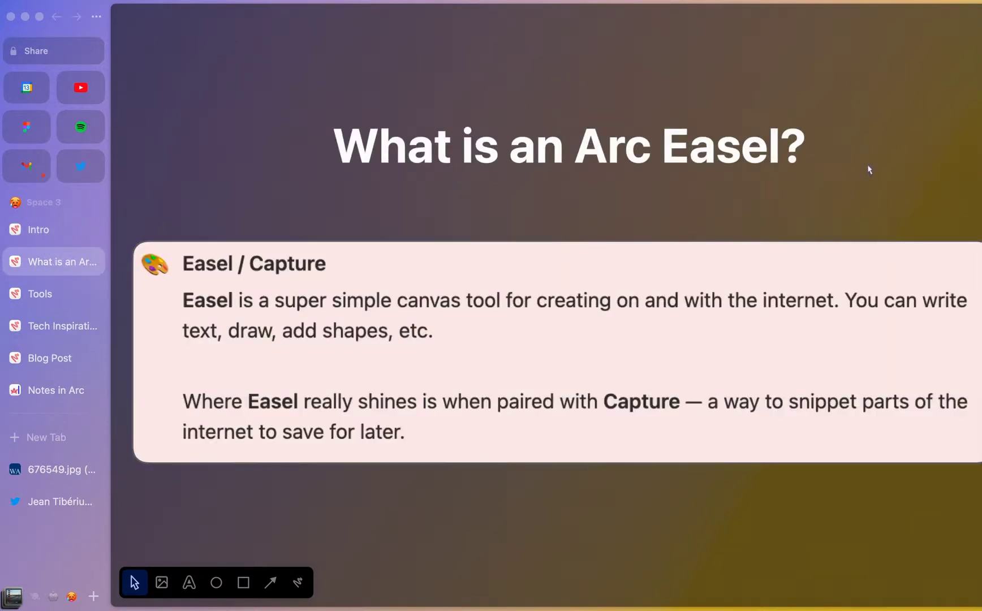
{"action": "scroll", "coordinate": [868, 167], "scroll_direction": "left", "scroll_amount": 1}
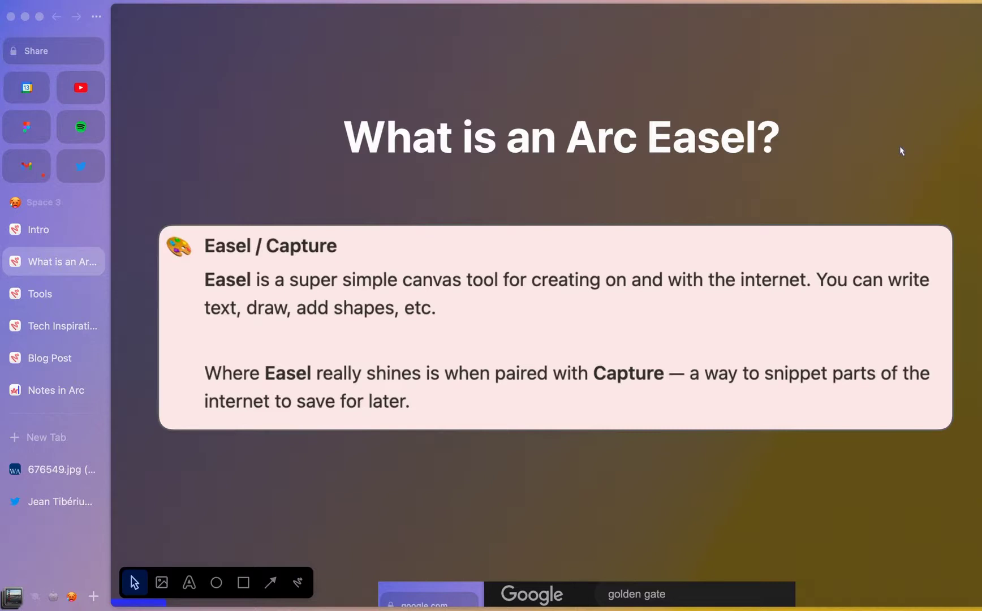
{"action": "mouse_move", "coordinate": [811, 263]}
{"action": "mouse_move", "coordinate": [907, 362]}
{"action": "mouse_move", "coordinate": [870, 344]}
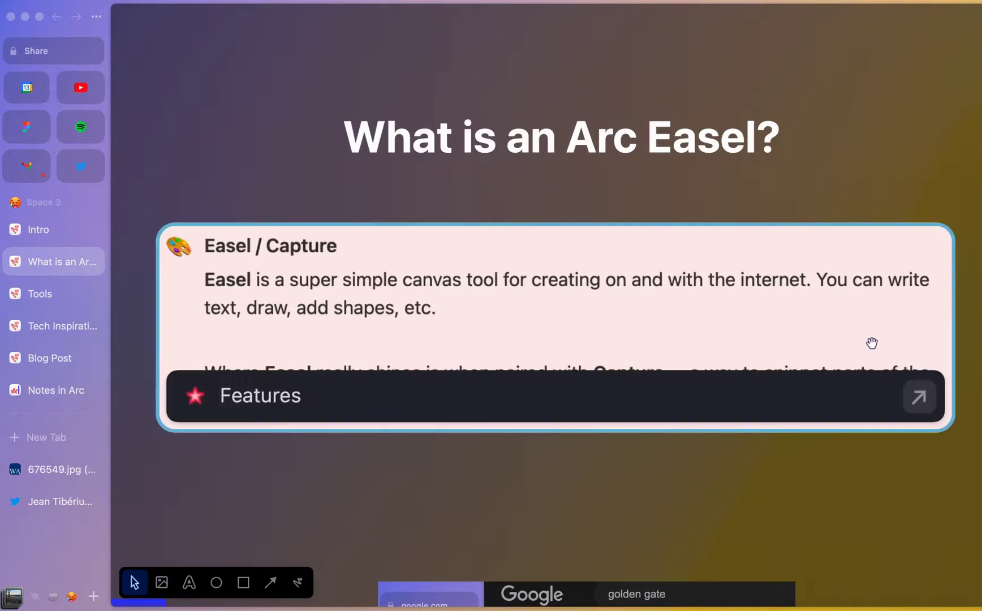
Step: Browse the Notion Features page linked from the card, then return to the easel
{"action": "left_click", "coordinate": [915, 397]}
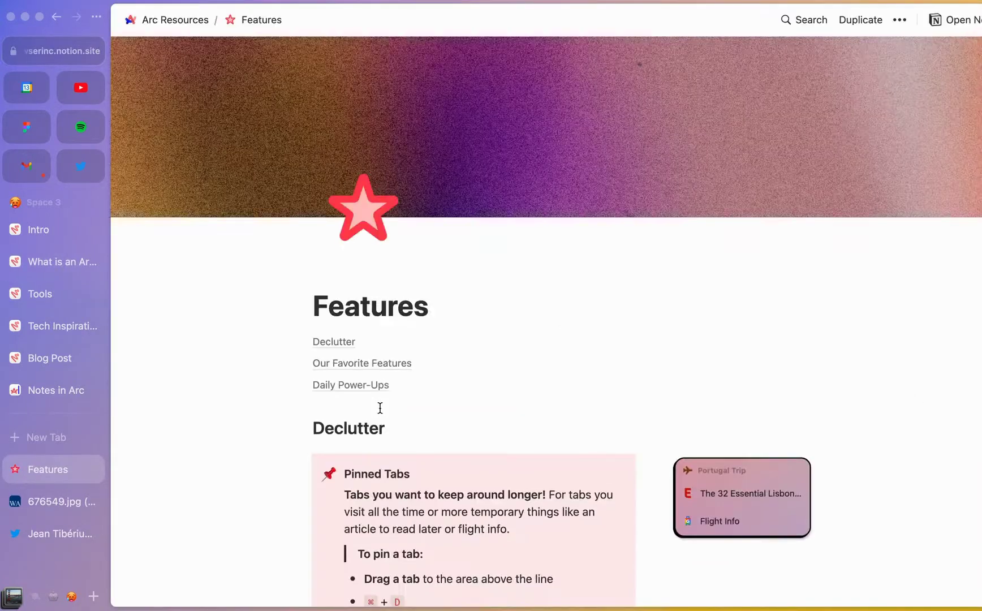
{"action": "scroll", "coordinate": [380, 408], "scroll_direction": "down", "scroll_amount": 10}
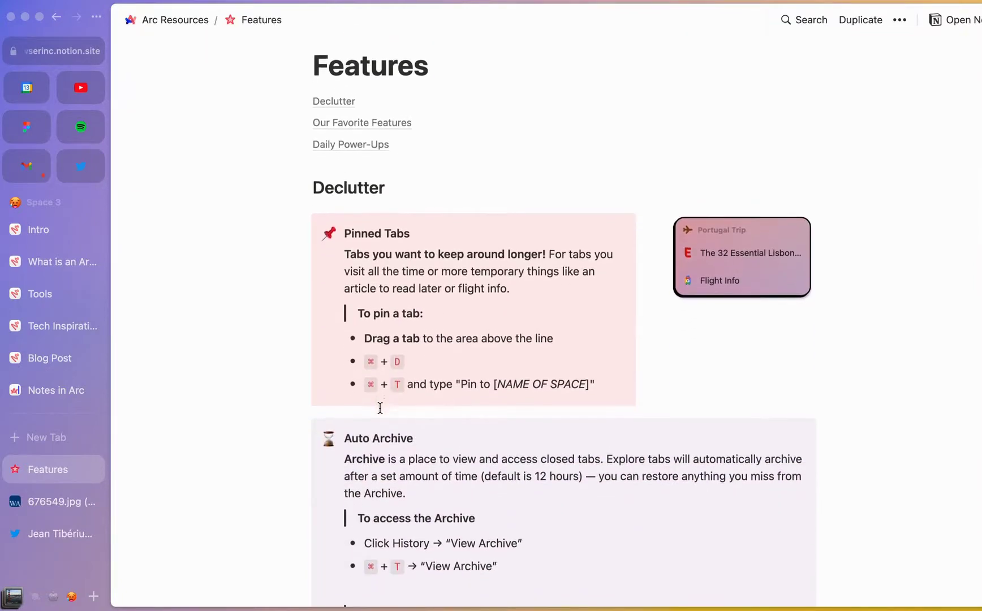
{"action": "scroll", "coordinate": [380, 408], "scroll_direction": "down", "scroll_amount": 1}
{"action": "scroll", "coordinate": [380, 408], "scroll_direction": "down", "scroll_amount": 5}
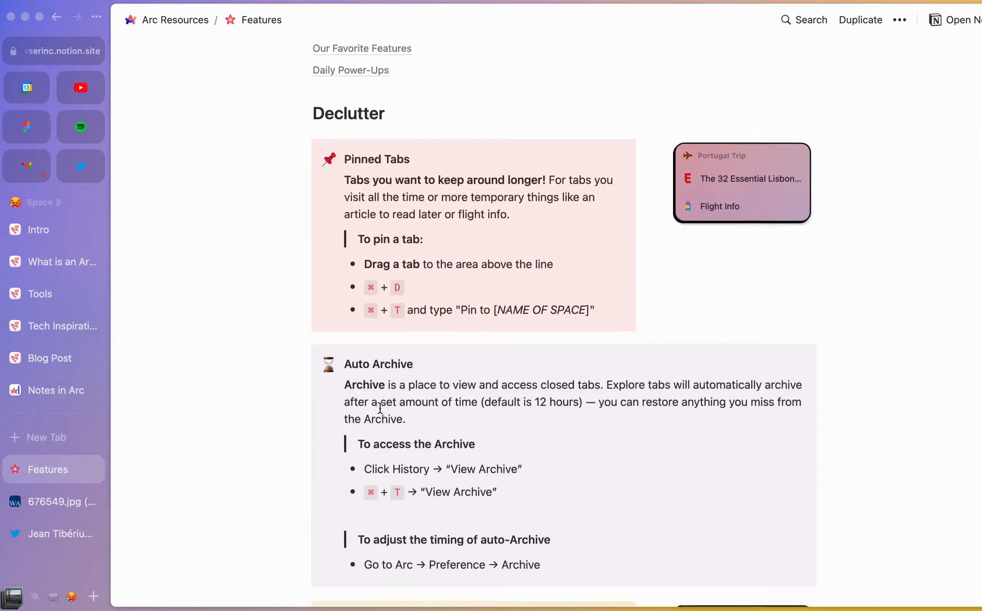
{"action": "scroll", "coordinate": [380, 407], "scroll_direction": "up", "scroll_amount": 8}
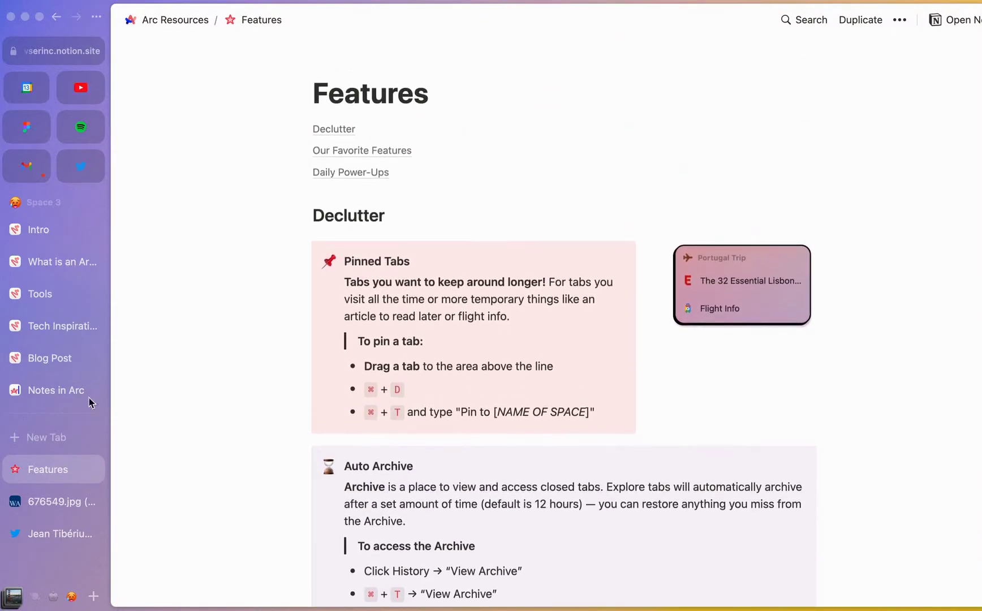
{"action": "left_click", "coordinate": [57, 263]}
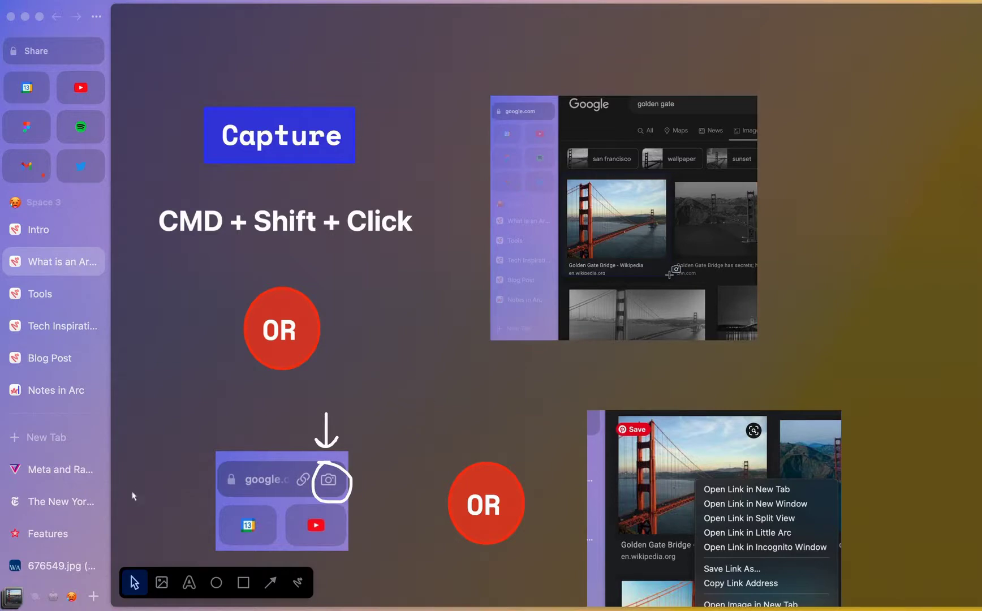
Step: Switch to The New York Times tab in the sidebar
{"action": "left_click", "coordinate": [49, 500]}
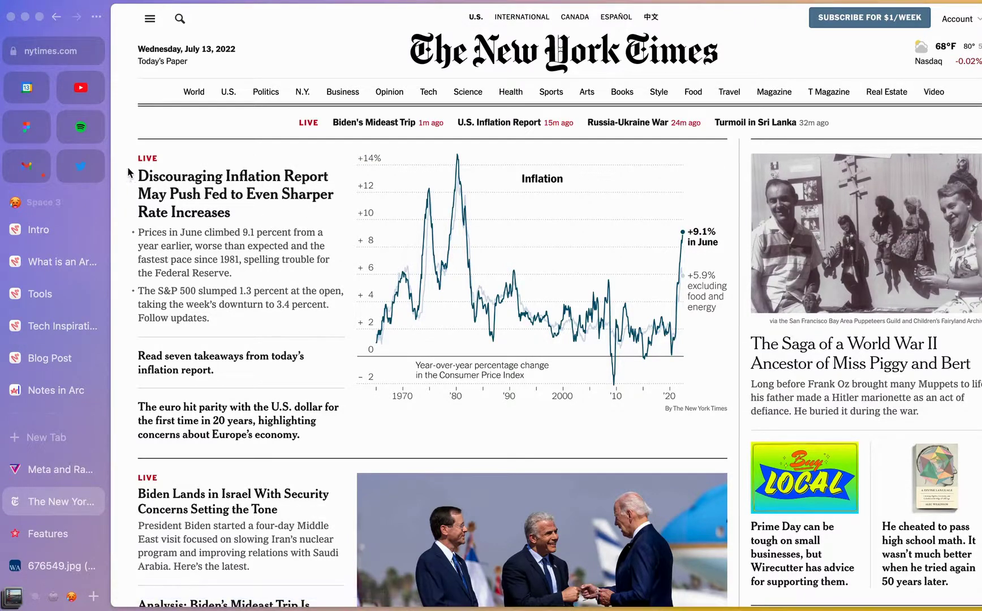
Step: Capture the Discouraging Inflation Report headline and bullets with Cmd+Shift+2
{"action": "key", "text": "super+shift+2"}
{"action": "left_click_drag", "start_coordinate": [125, 165], "coordinate": [348, 329]}
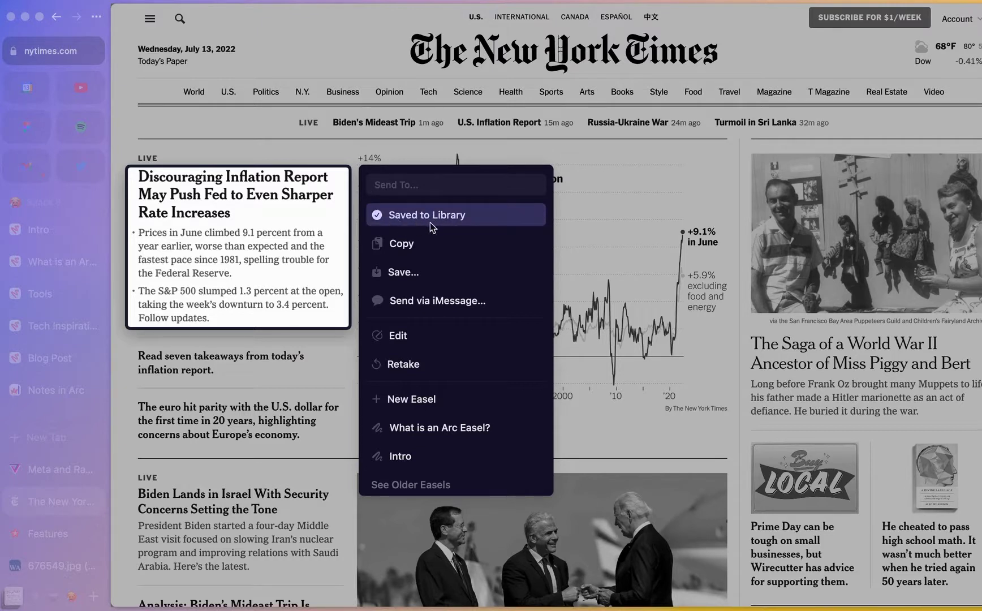
Step: Edit the capture and draw a freehand line under the first bullet
{"action": "left_click", "coordinate": [427, 335]}
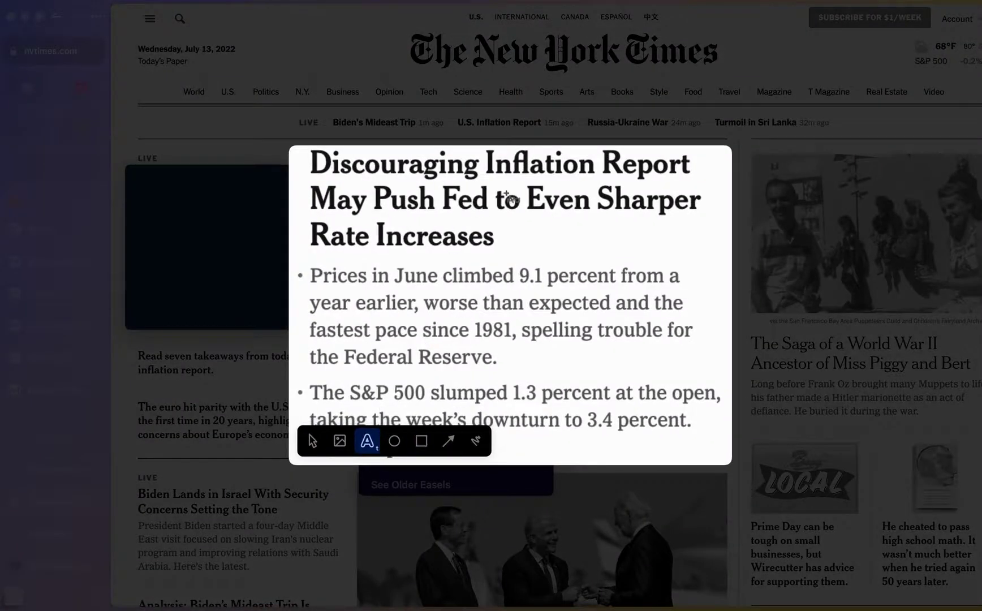
{"action": "left_click", "coordinate": [479, 445]}
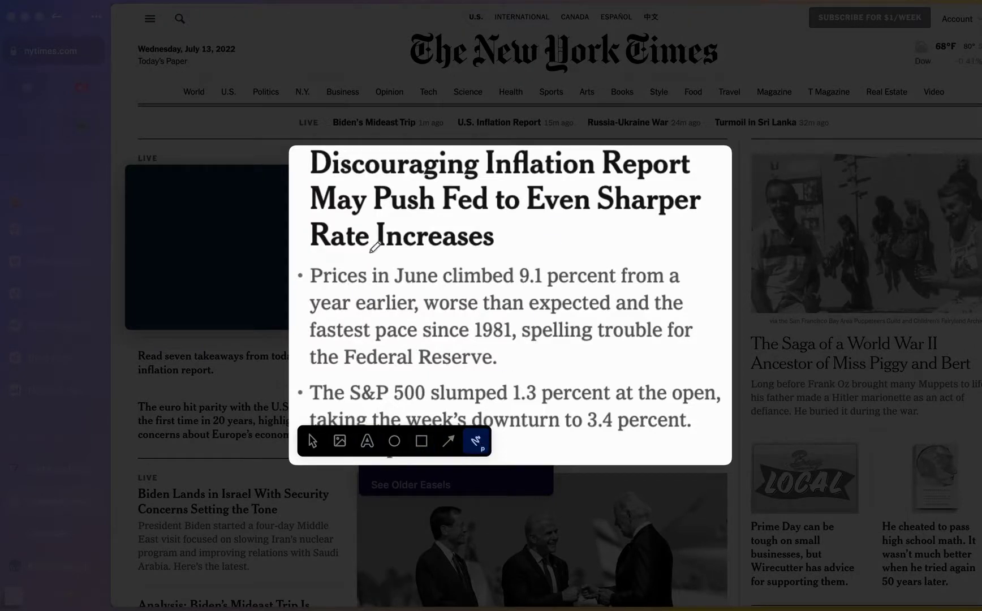
{"action": "left_click_drag", "start_coordinate": [310, 290], "coordinate": [548, 284]}
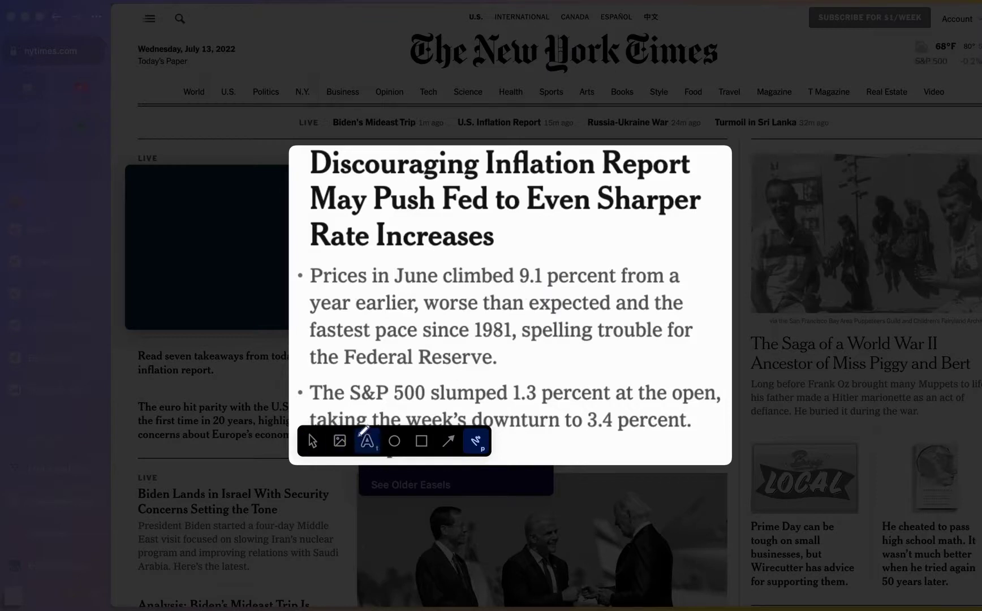
Step: Draw a red ellipse around 9.1 and flatten it into a thin mark
{"action": "left_click", "coordinate": [394, 441]}
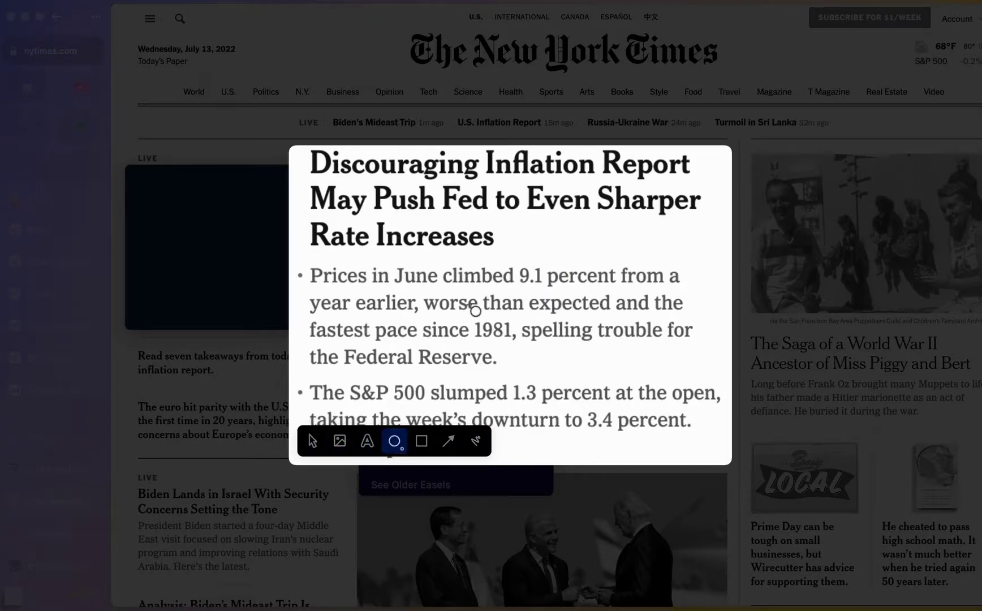
{"action": "left_click_drag", "start_coordinate": [515, 257], "coordinate": [547, 293]}
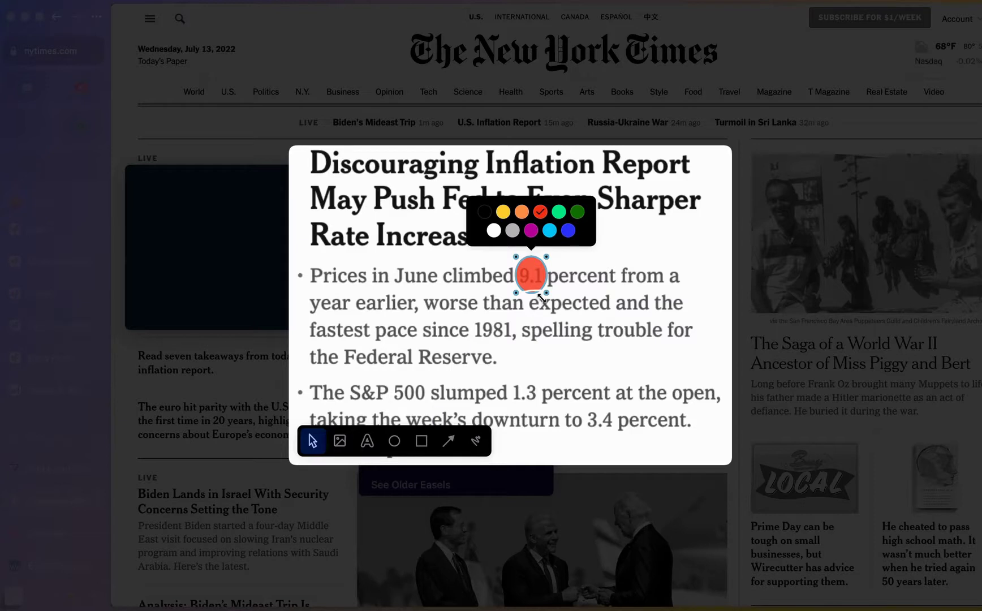
{"action": "left_click_drag", "start_coordinate": [545, 261], "coordinate": [552, 287]}
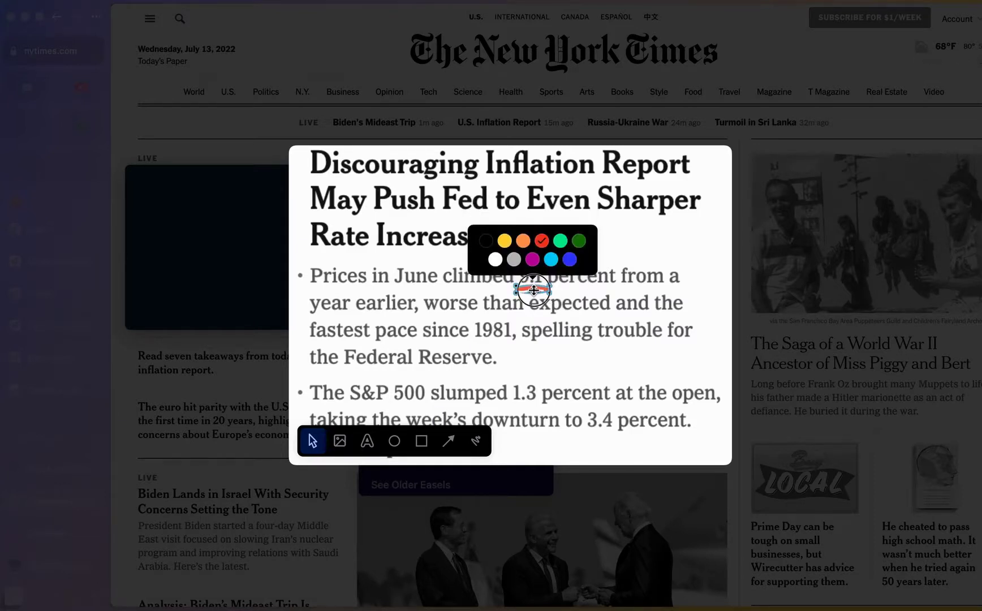
Step: Reposition the mark under 9.1 and recolour it blue
{"action": "left_click", "coordinate": [534, 290]}
{"action": "left_click", "coordinate": [532, 289]}
{"action": "left_click_drag", "start_coordinate": [532, 289], "coordinate": [532, 287]}
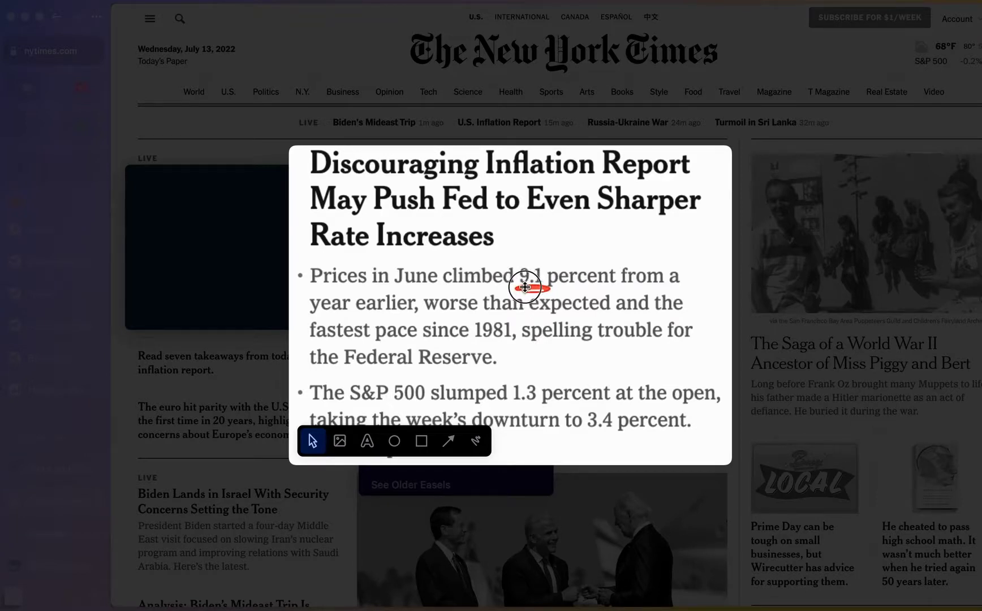
{"action": "left_click", "coordinate": [569, 259]}
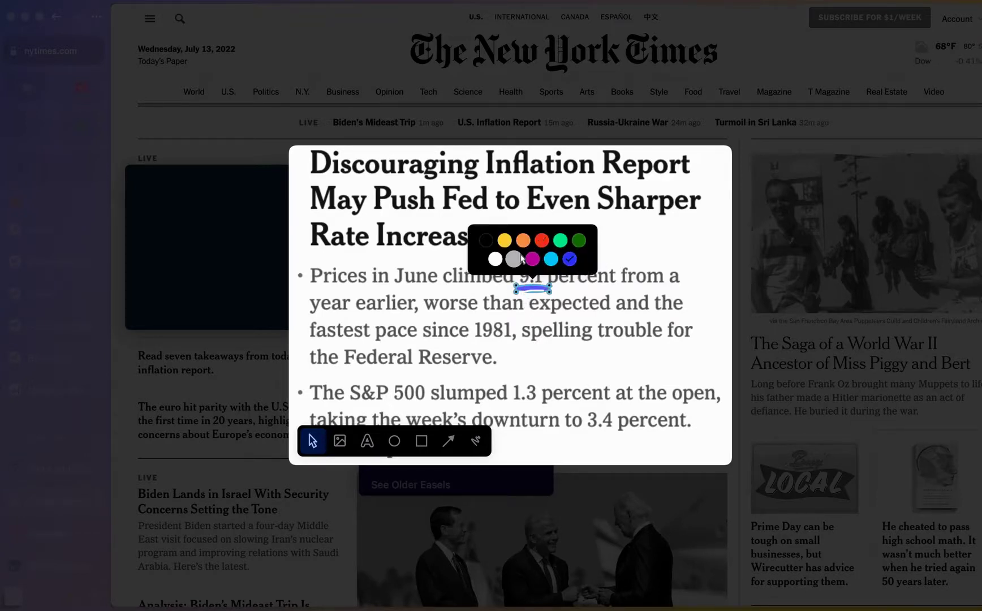
Step: Nudge the blue underline down beneath 9.1 and finish editing the capture
{"action": "left_click", "coordinate": [479, 289]}
{"action": "key", "text": "Escape"}
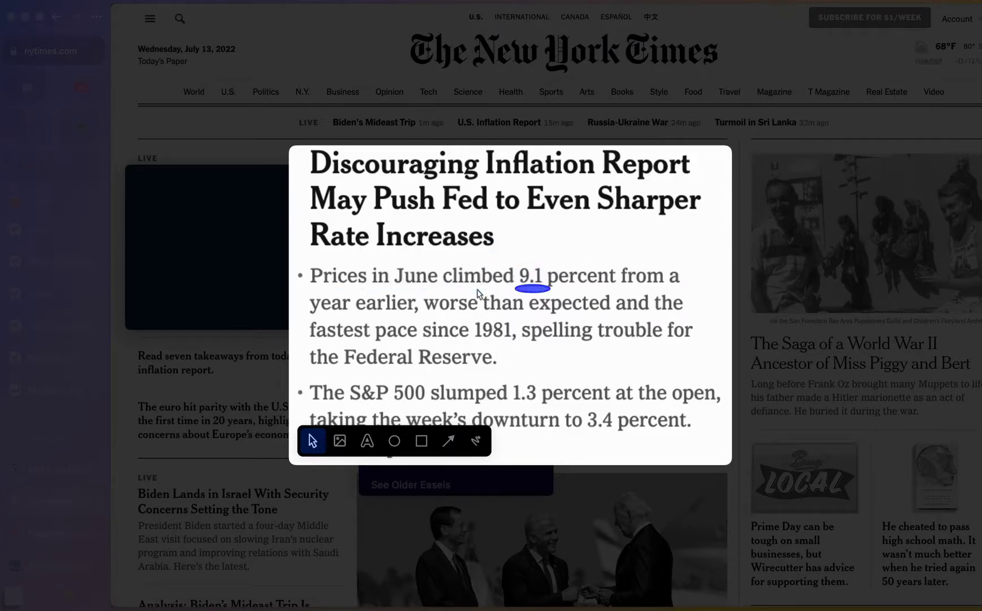
{"action": "left_click_drag", "start_coordinate": [531, 288], "coordinate": [528, 291]}
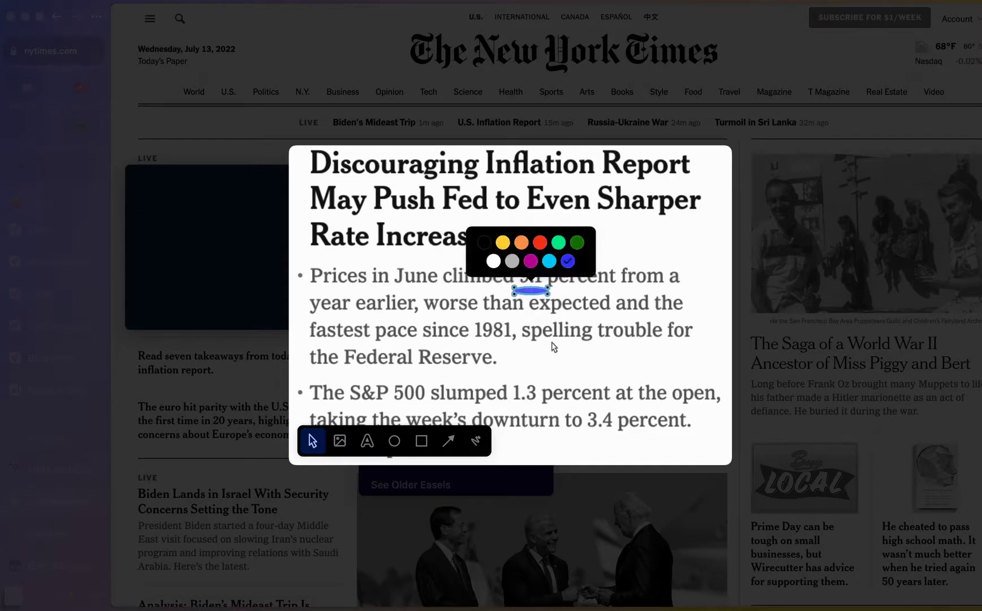
{"action": "key", "text": "Escape"}
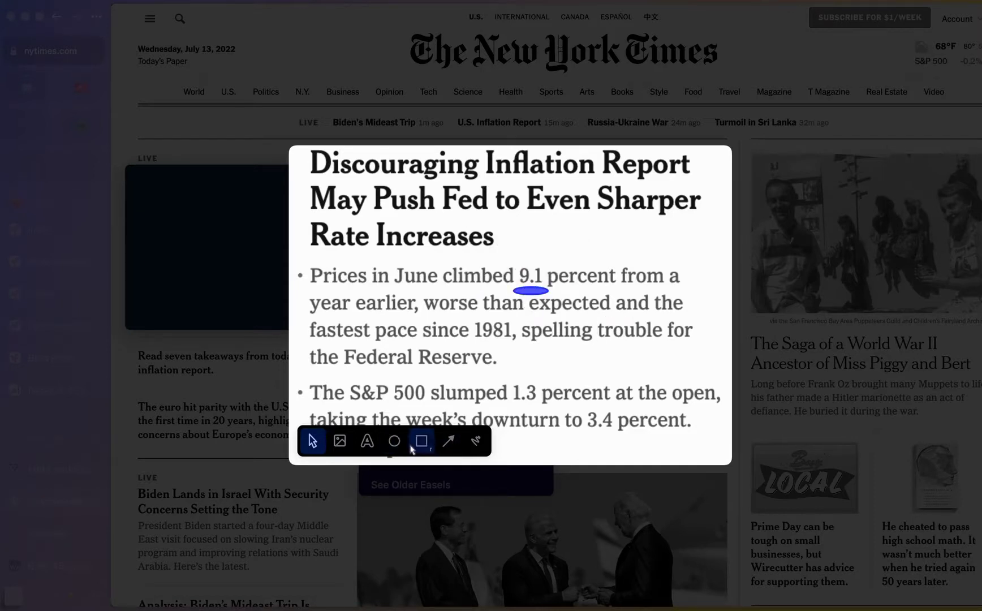
{"action": "left_click", "coordinate": [377, 258]}
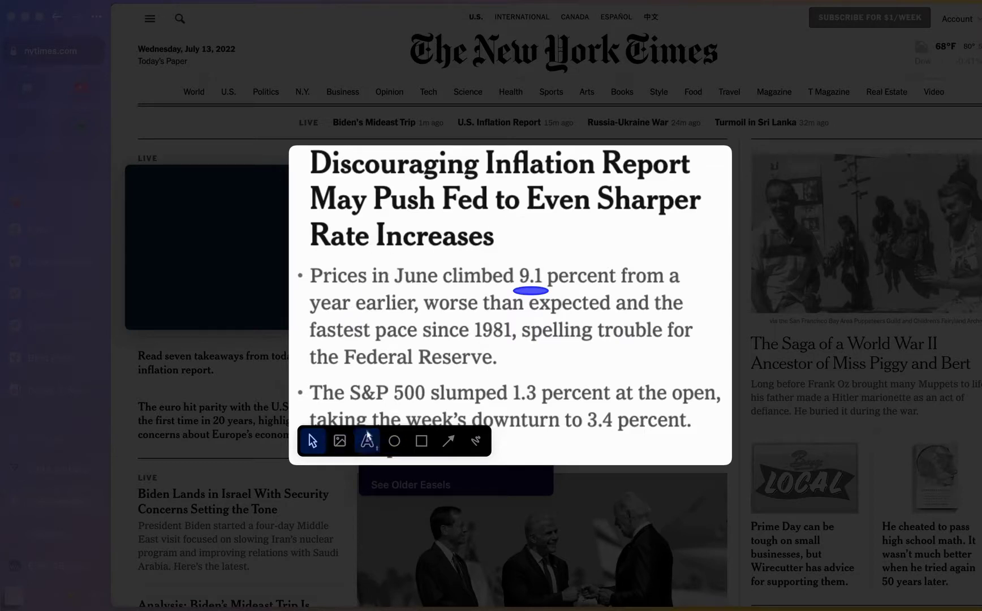
{"action": "key", "text": "Return"}
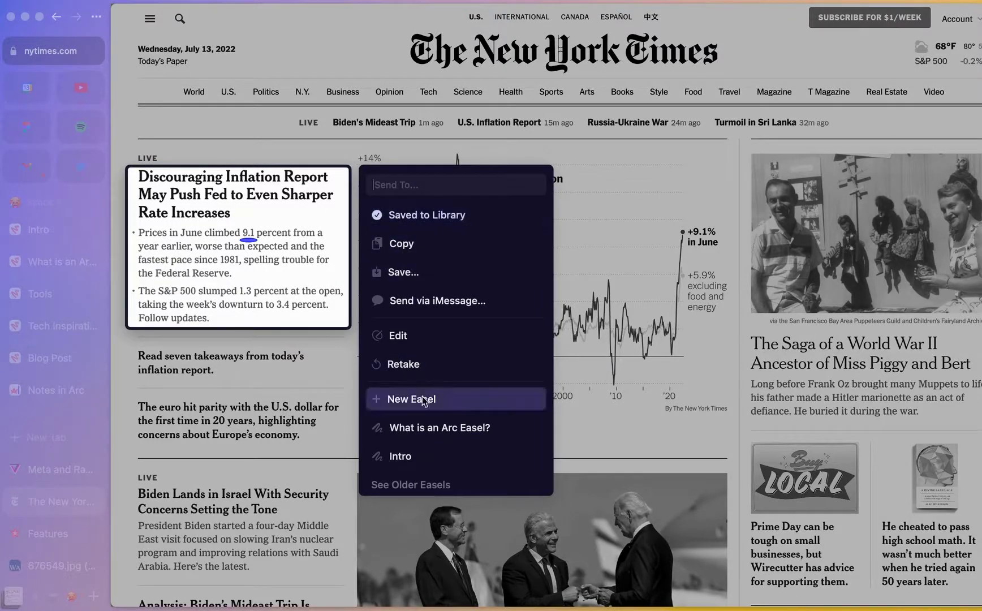
Step: Add the annotated inflation clip to the easel, position it, and close the preview
{"action": "left_click", "coordinate": [436, 431]}
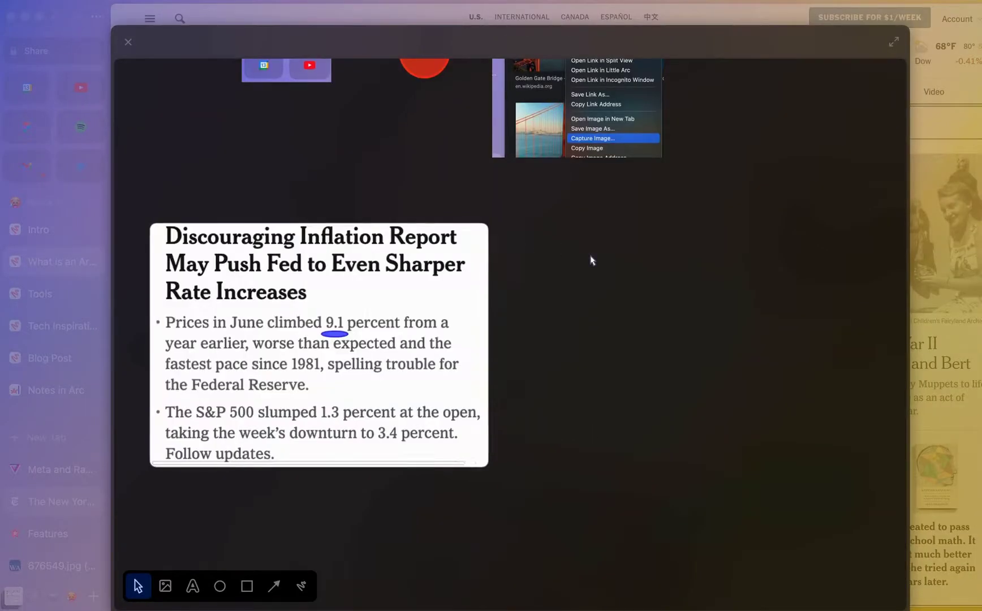
{"action": "left_click_drag", "start_coordinate": [394, 304], "coordinate": [459, 272]}
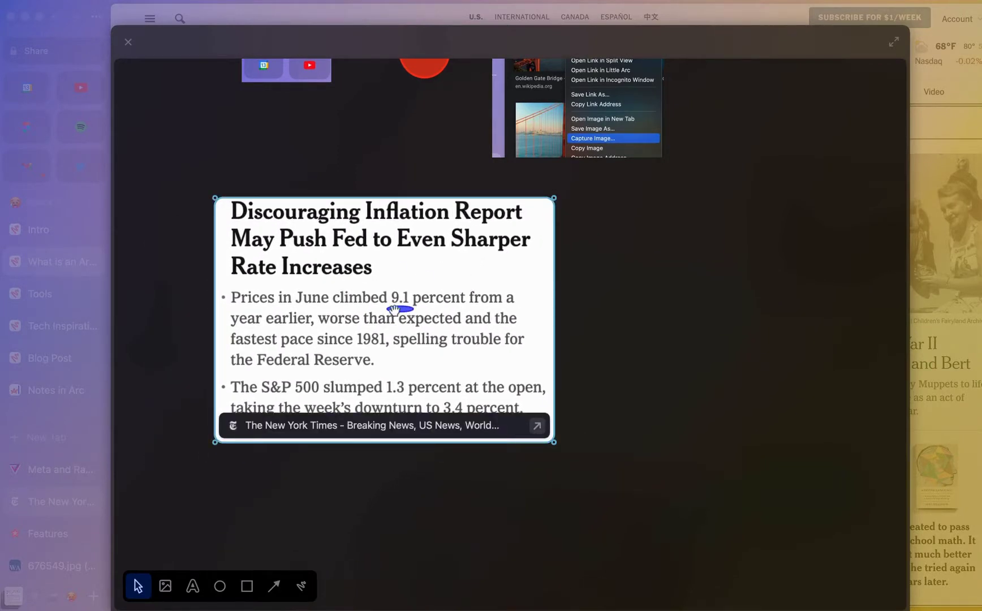
{"action": "left_click_drag", "start_coordinate": [402, 259], "coordinate": [429, 264]}
{"action": "scroll", "coordinate": [717, 246], "scroll_direction": "up", "scroll_amount": 10}
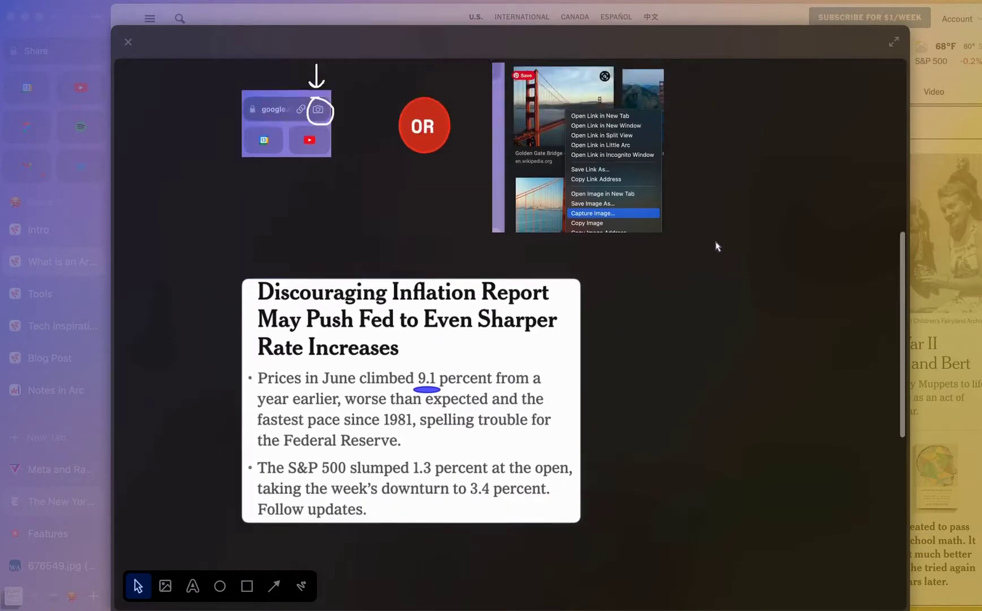
{"action": "scroll", "coordinate": [716, 246], "scroll_direction": "down", "scroll_amount": 3}
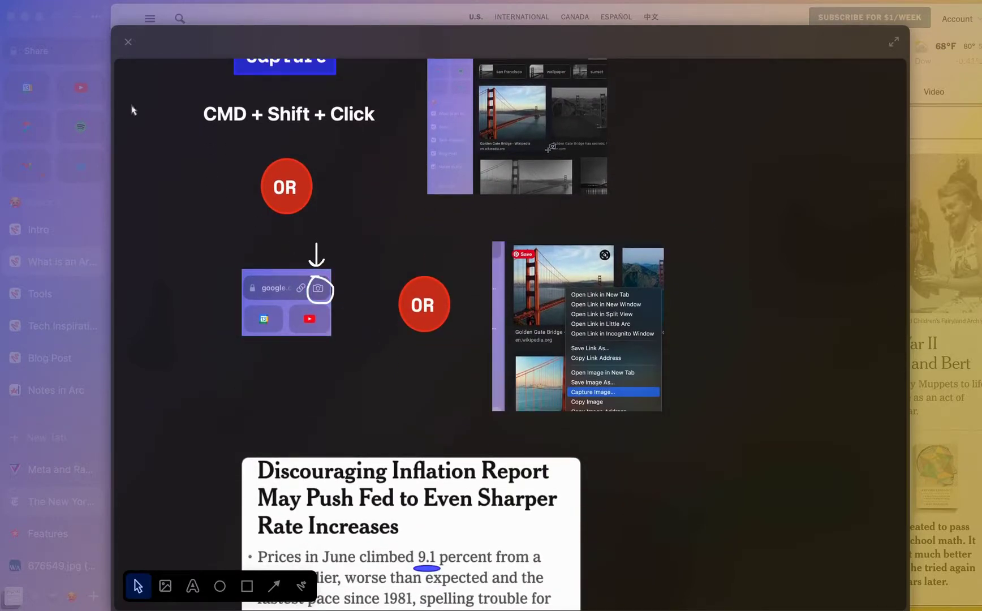
{"action": "left_click", "coordinate": [75, 50]}
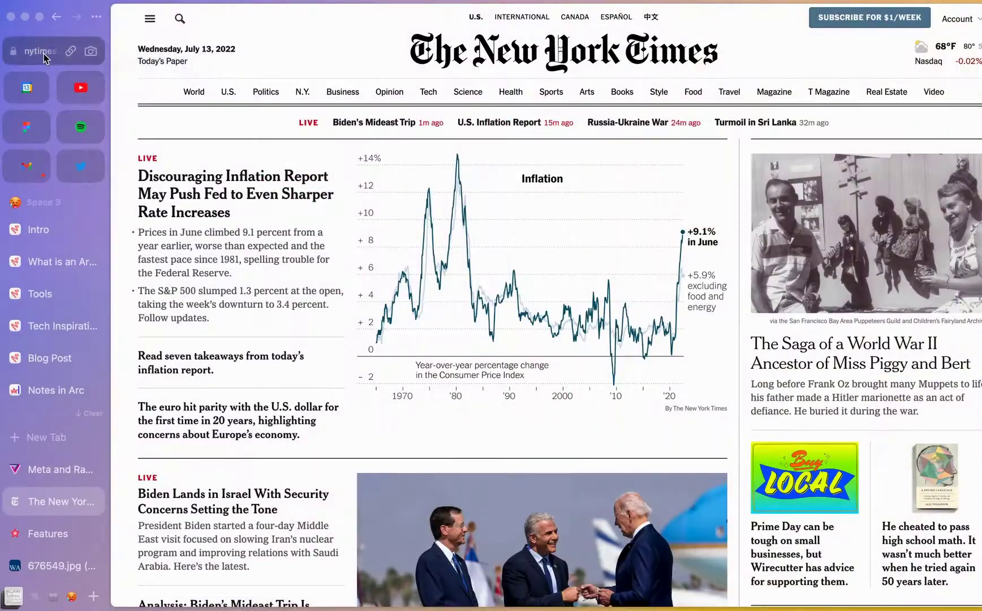
Step: Copy a camera capture of the lead inflation story, then open the 'What is an Arc Easel?' easel
{"action": "left_click", "coordinate": [95, 53]}
{"action": "left_click_drag", "start_coordinate": [123, 144], "coordinate": [350, 328]}
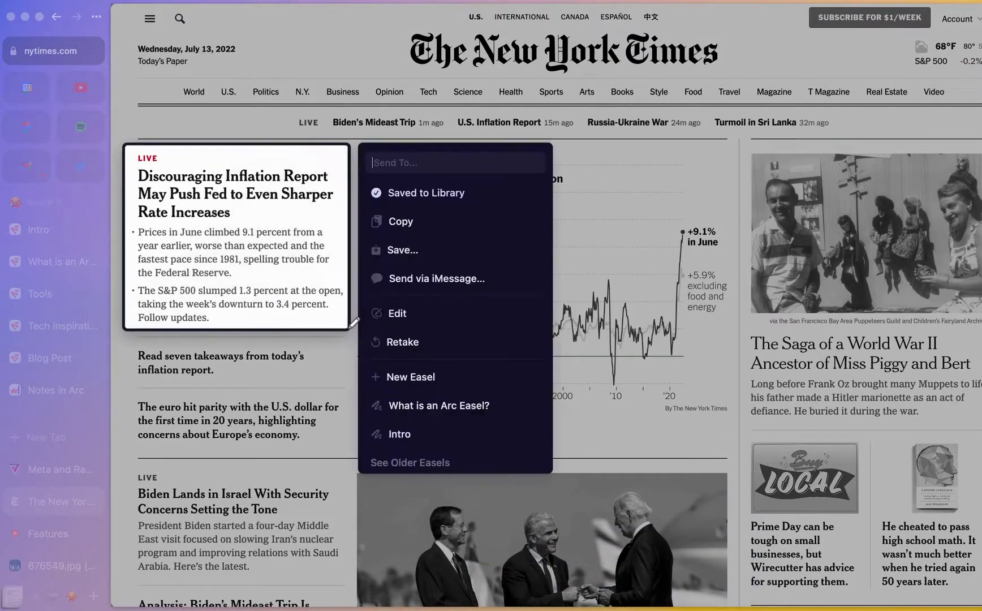
{"action": "left_click", "coordinate": [390, 226]}
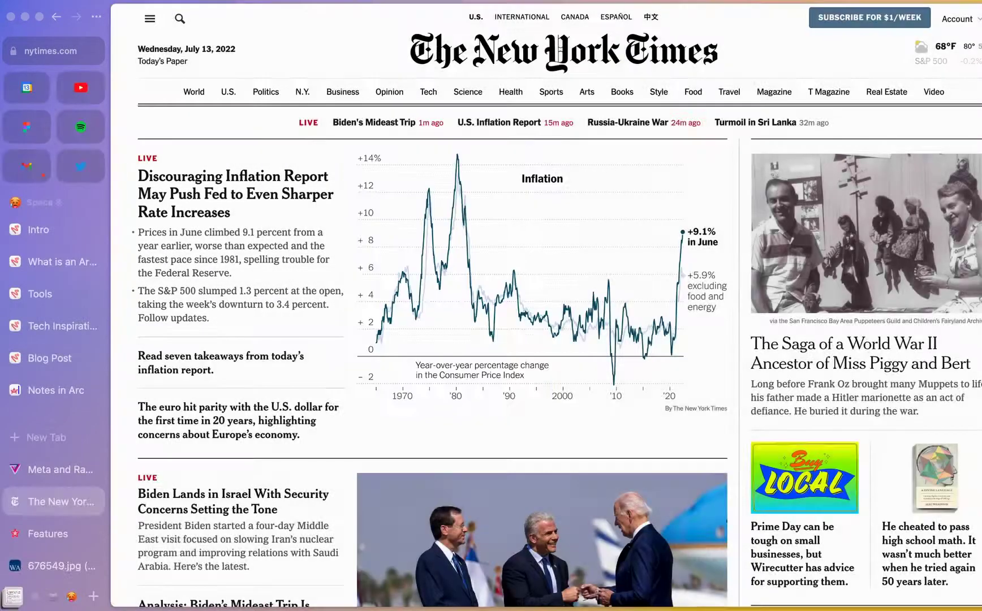
{"action": "left_click", "coordinate": [50, 262]}
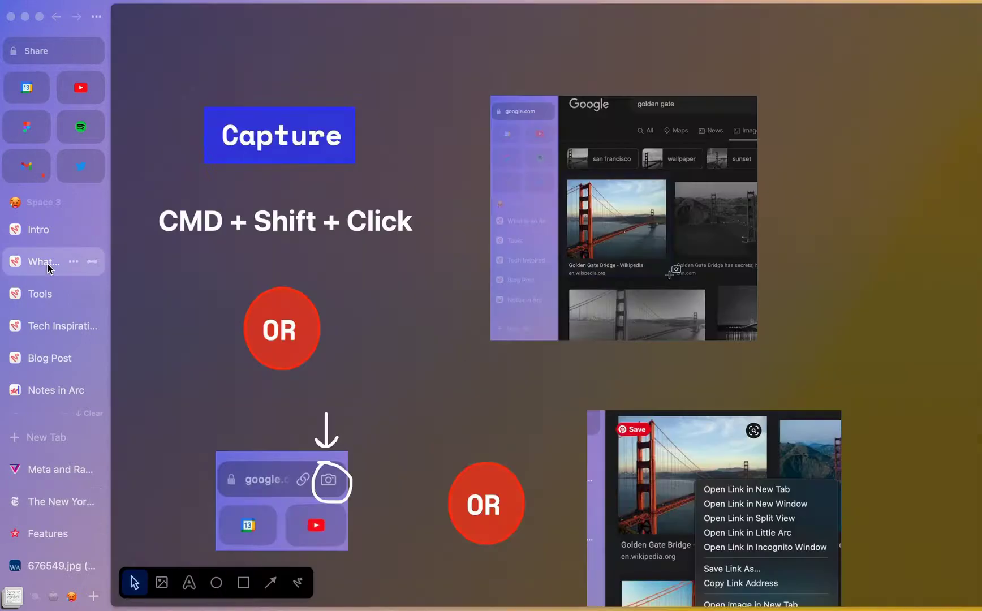
{"action": "scroll", "coordinate": [547, 398], "scroll_direction": "down", "scroll_amount": 3}
{"action": "scroll", "coordinate": [707, 381], "scroll_direction": "down", "scroll_amount": 1}
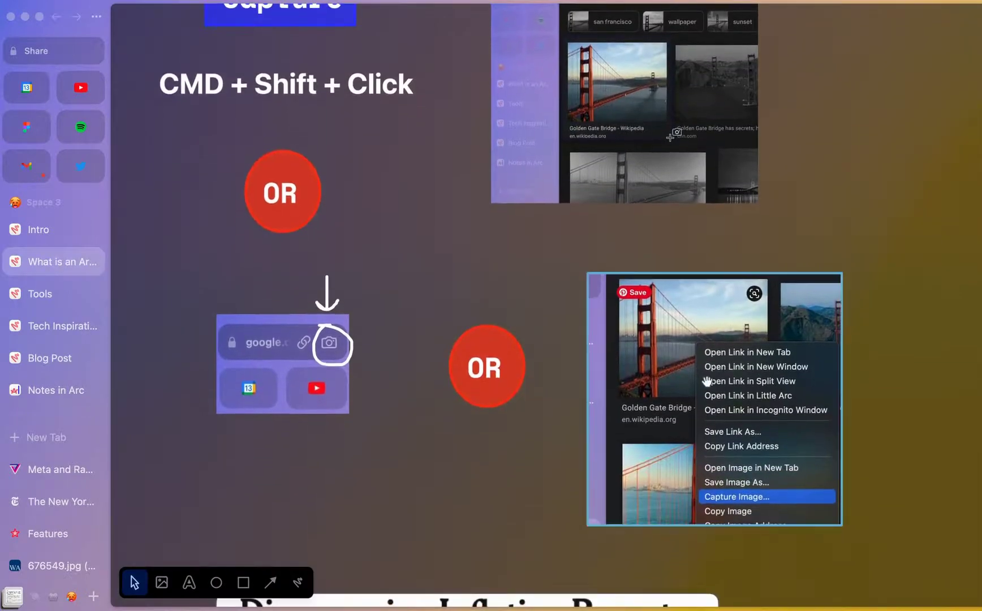
{"action": "scroll", "coordinate": [512, 468], "scroll_direction": "down", "scroll_amount": 3}
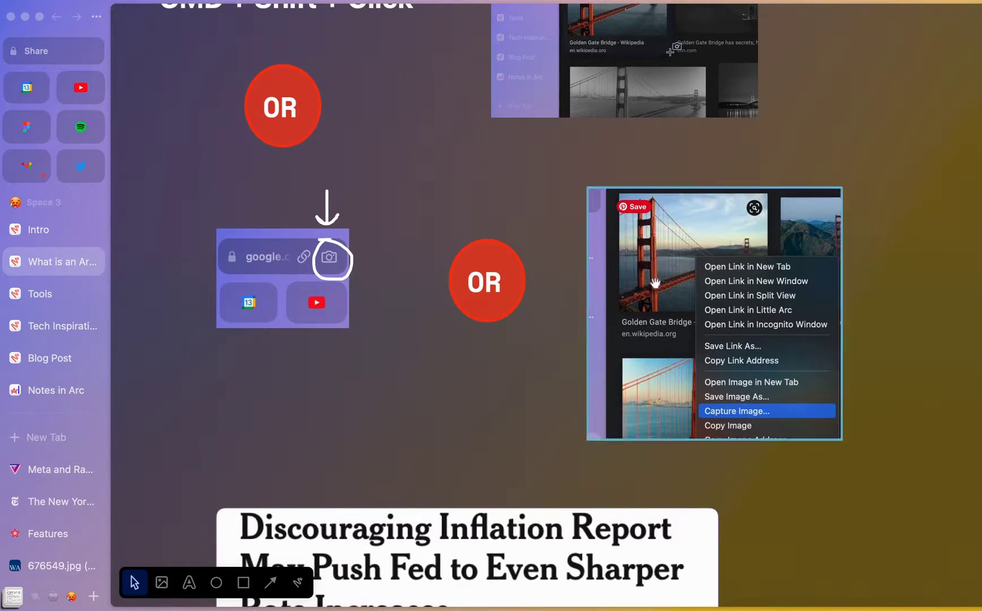
{"action": "scroll", "coordinate": [526, 205], "scroll_direction": "down", "scroll_amount": 6}
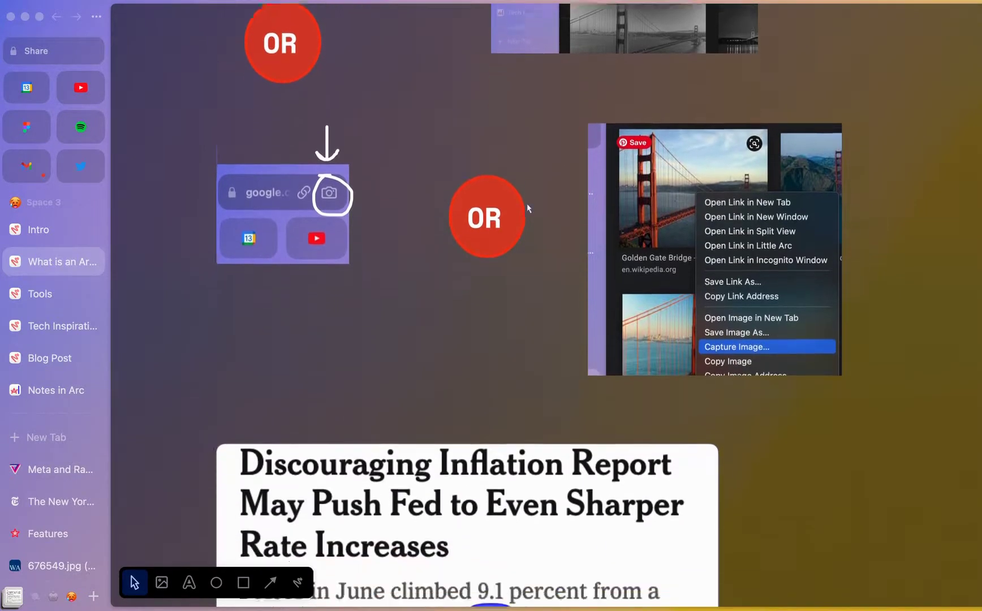
{"action": "scroll", "coordinate": [527, 210], "scroll_direction": "down", "scroll_amount": 6}
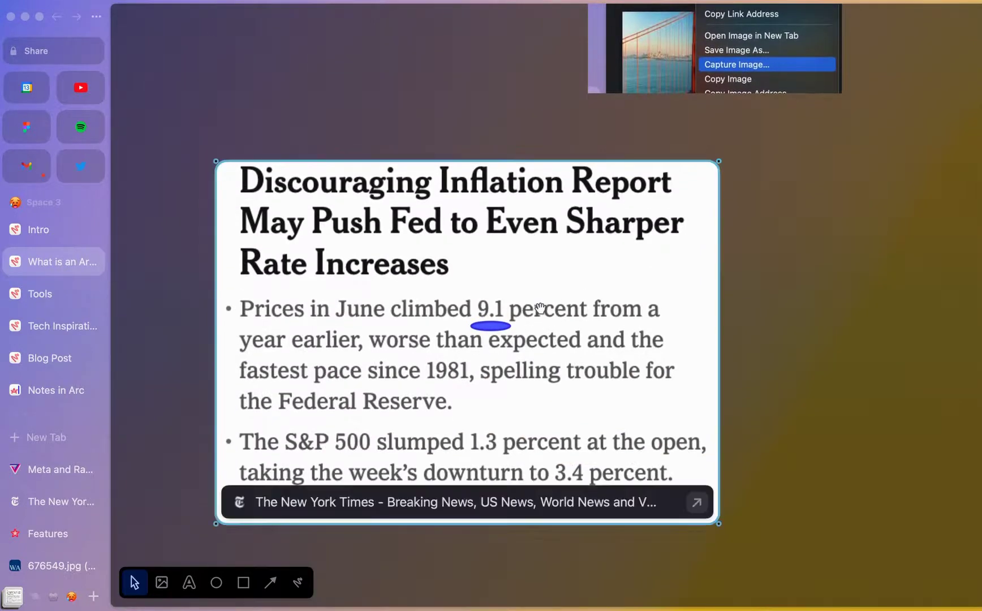
Step: Shrink the inflation headline card and move it below the address-bar camera example
{"action": "left_click_drag", "start_coordinate": [717, 525], "coordinate": [435, 337]}
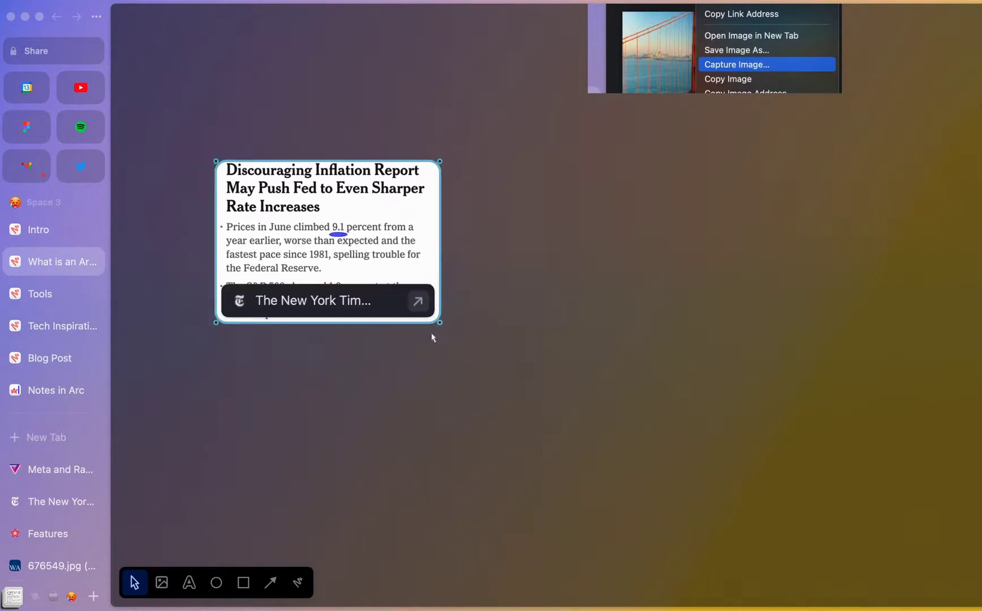
{"action": "left_click_drag", "start_coordinate": [382, 226], "coordinate": [408, 101]}
{"action": "scroll", "coordinate": [408, 101], "scroll_direction": "up", "scroll_amount": 5}
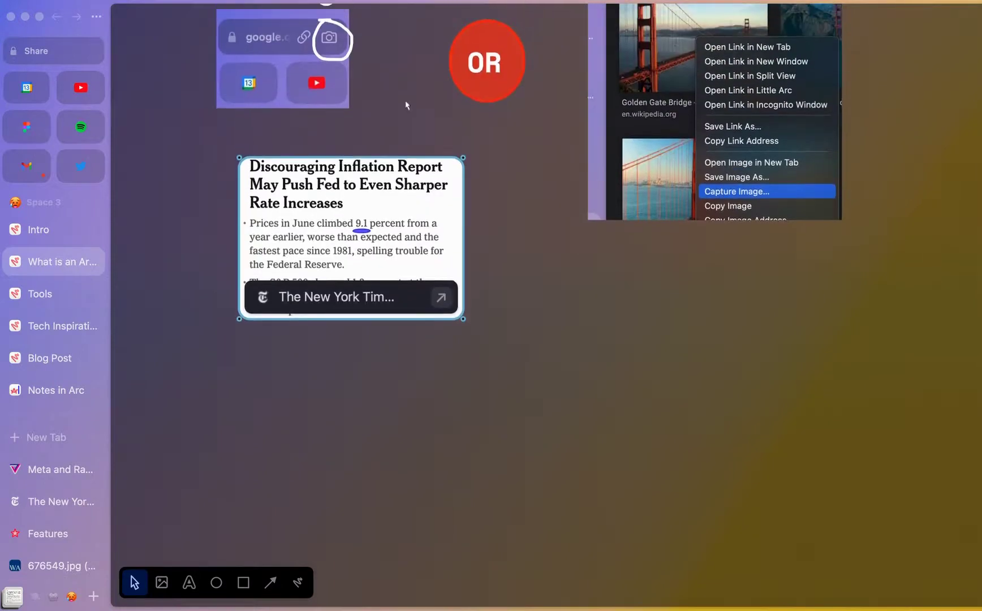
{"action": "left_click_drag", "start_coordinate": [344, 168], "coordinate": [319, 163]}
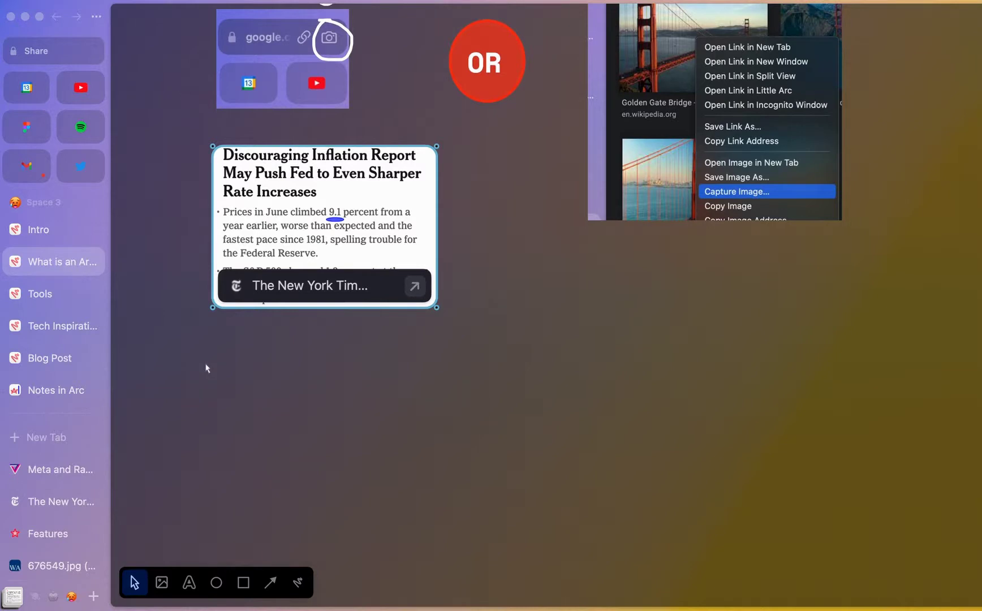
Step: Switch to the Tools easel and scroll to locate the Figma card
{"action": "left_click", "coordinate": [43, 298]}
{"action": "scroll", "coordinate": [377, 291], "scroll_direction": "down", "scroll_amount": 3}
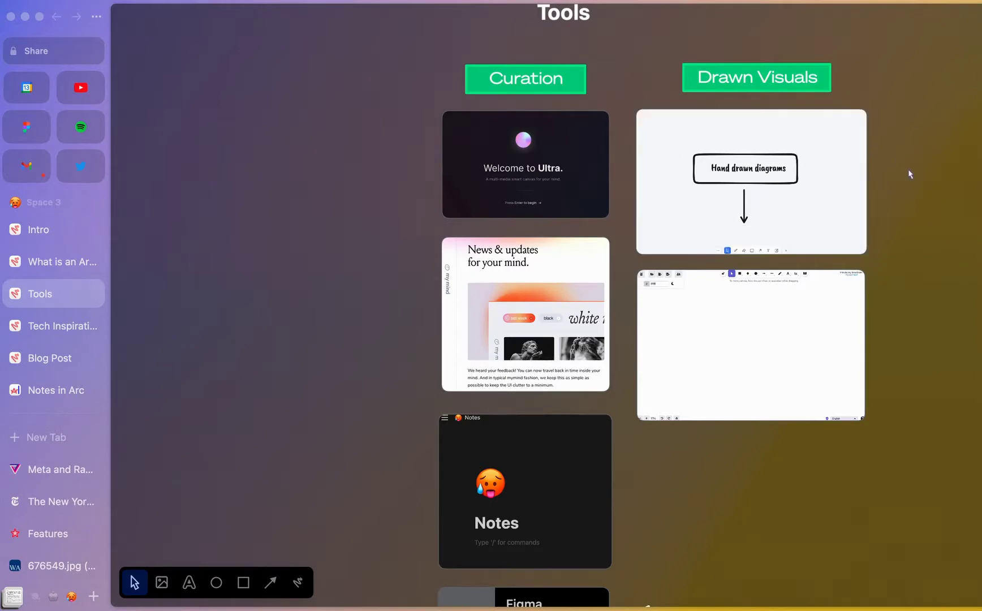
{"action": "scroll", "coordinate": [909, 175], "scroll_direction": "down", "scroll_amount": 2}
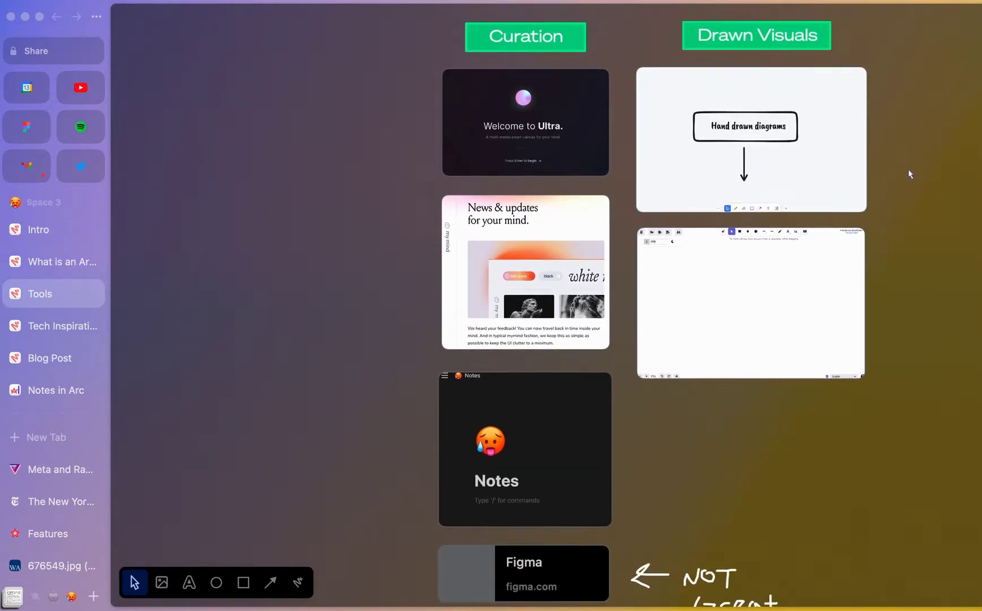
{"action": "scroll", "coordinate": [909, 176], "scroll_direction": "down", "scroll_amount": 2}
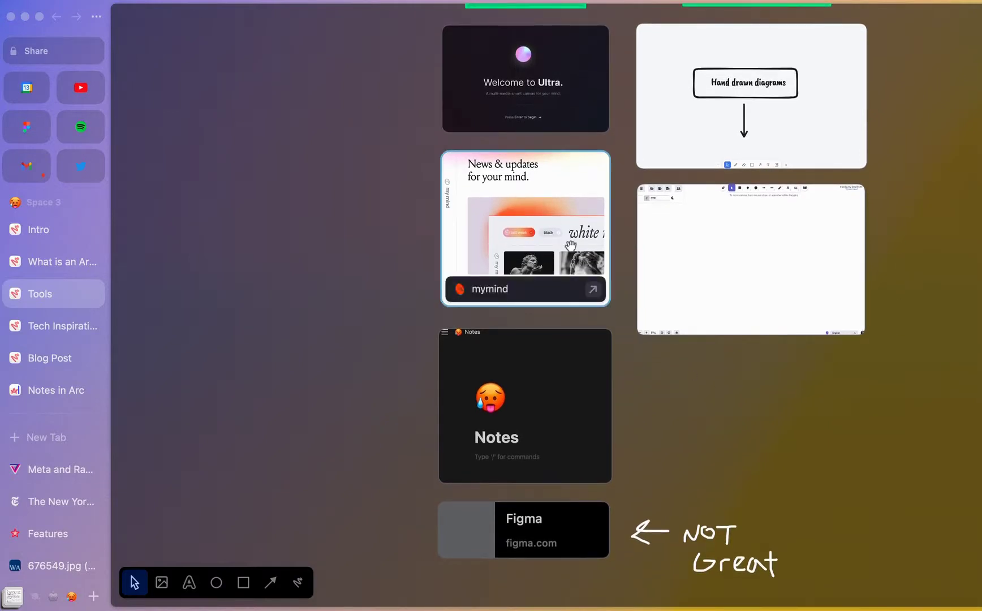
{"action": "scroll", "coordinate": [753, 448], "scroll_direction": "up", "scroll_amount": 1}
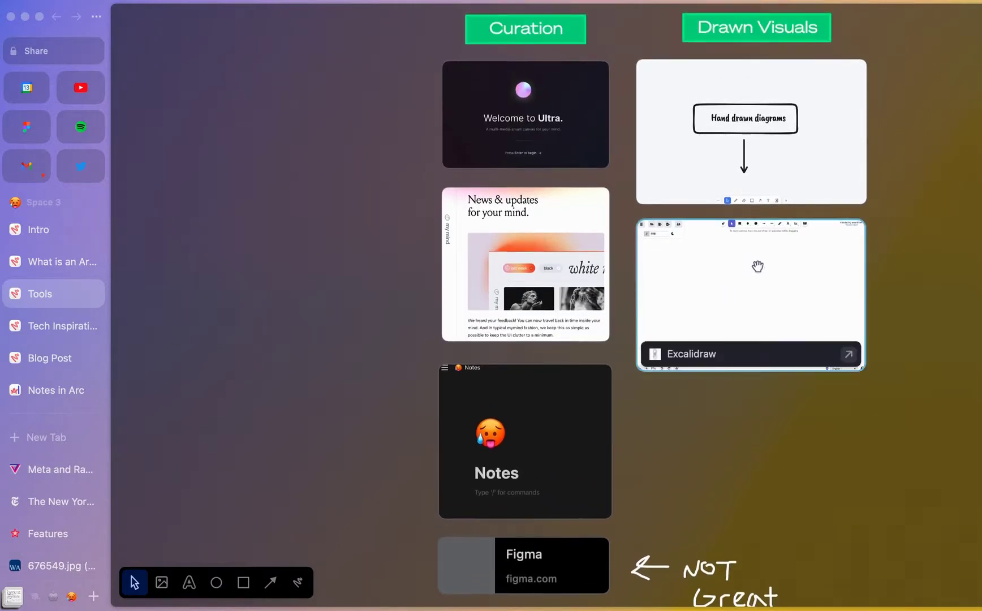
{"action": "scroll", "coordinate": [927, 263], "scroll_direction": "up", "scroll_amount": 2}
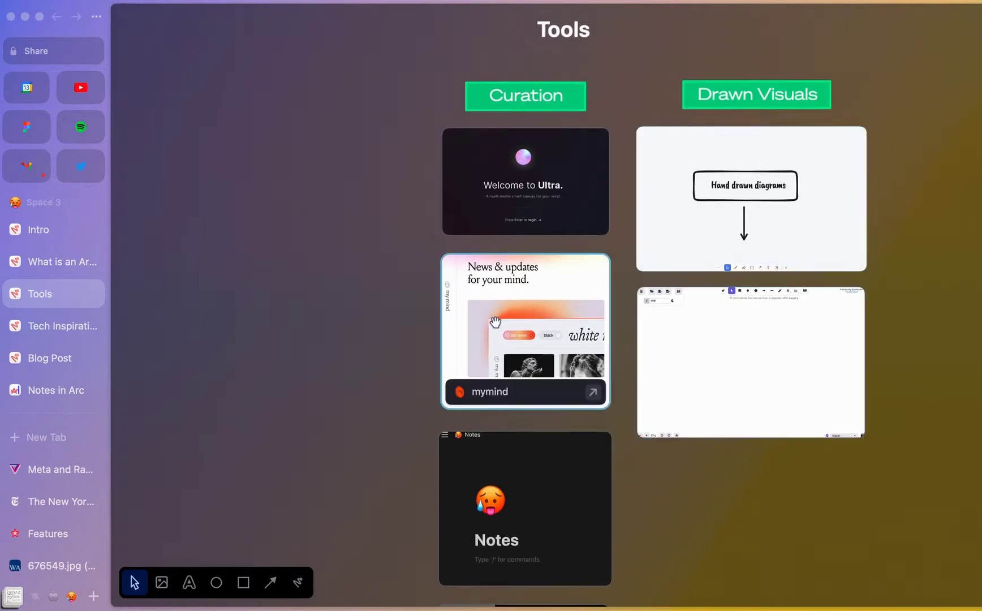
{"action": "scroll", "coordinate": [263, 375], "scroll_direction": "down", "scroll_amount": 5}
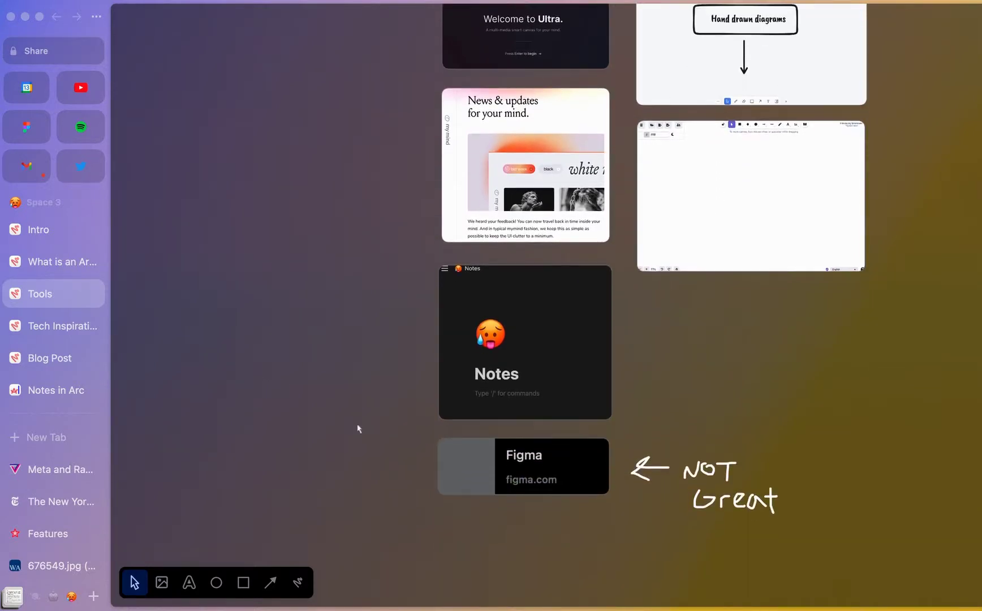
{"action": "scroll", "coordinate": [383, 446], "scroll_direction": "down", "scroll_amount": 2}
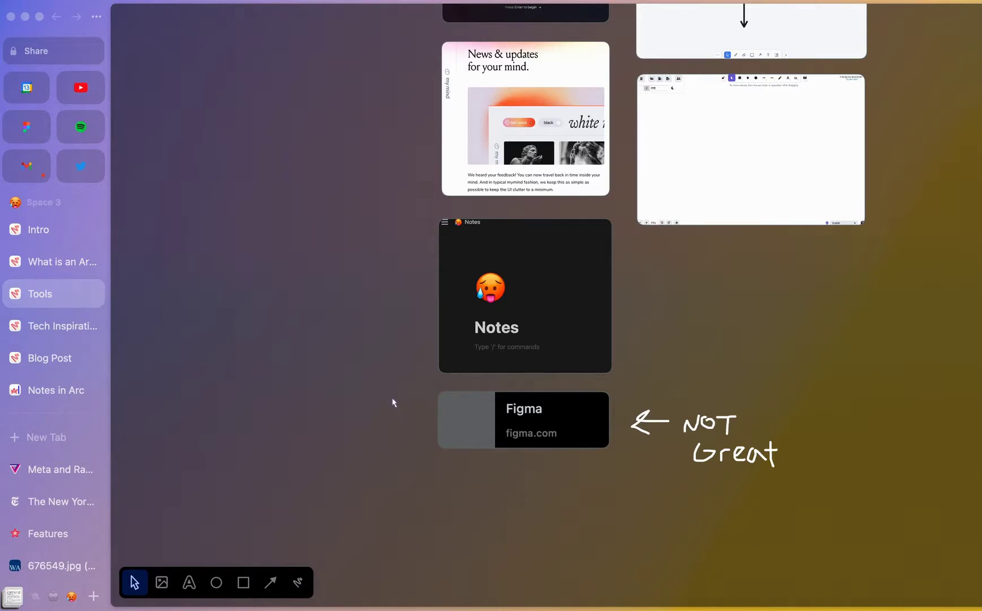
Step: Delete the Figma card and its NOT Great note, then open the Tech Inspiration easel
{"action": "mouse_move", "coordinate": [388, 386]}
{"action": "left_mouse_down"}
{"action": "mouse_move", "coordinate": [697, 495]}
{"action": "mouse_move", "coordinate": [809, 520]}
{"action": "left_mouse_up"}
{"action": "key", "text": "BackSpace"}
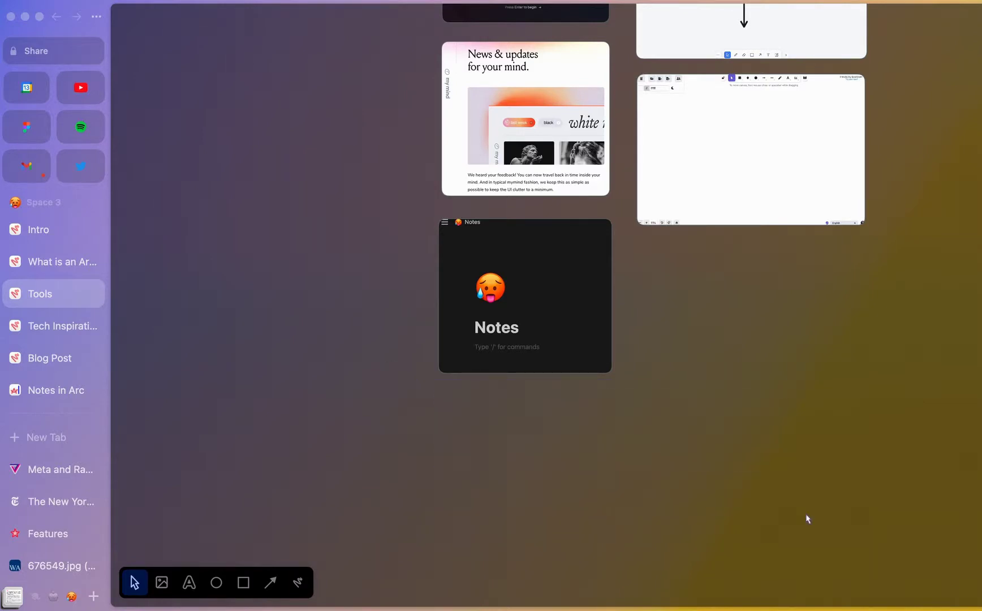
{"action": "left_click", "coordinate": [42, 328]}
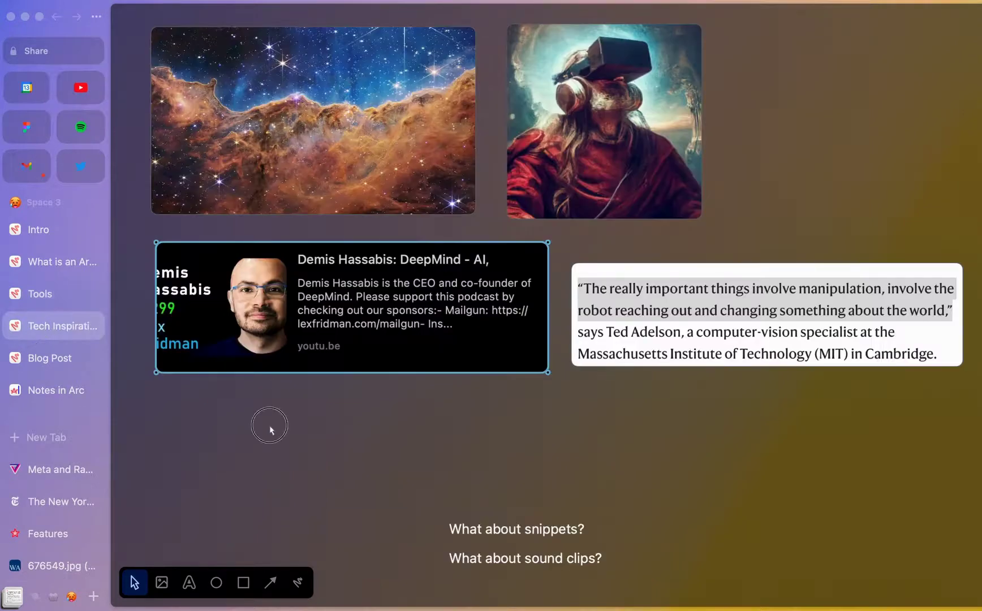
Step: Select the Demis Hassabis video card and the MIT robotics quote card on Tech Inspiration
{"action": "scroll", "coordinate": [270, 430], "scroll_direction": "up", "scroll_amount": 3}
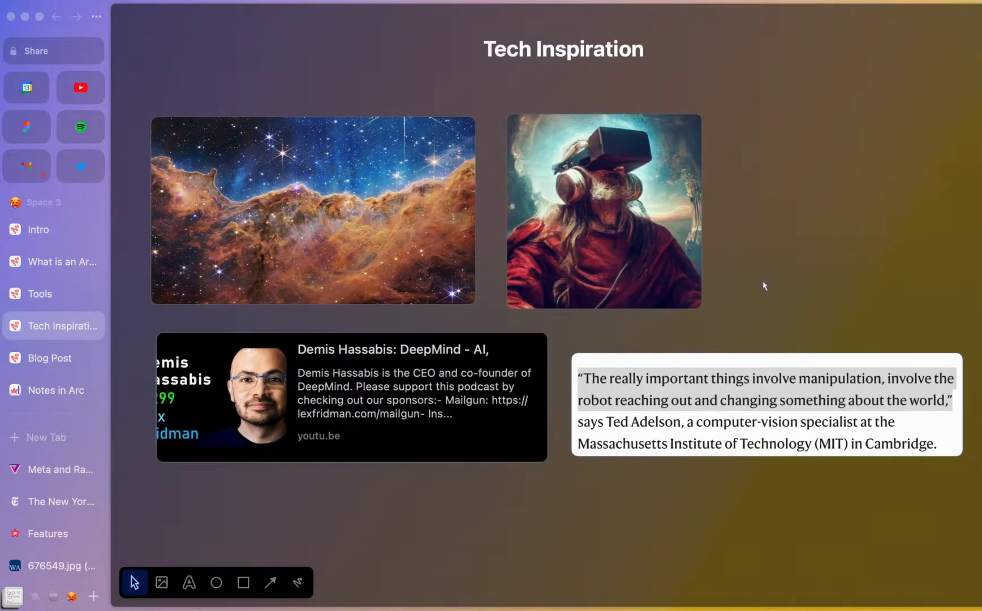
{"action": "scroll", "coordinate": [814, 227], "scroll_direction": "down", "scroll_amount": 3}
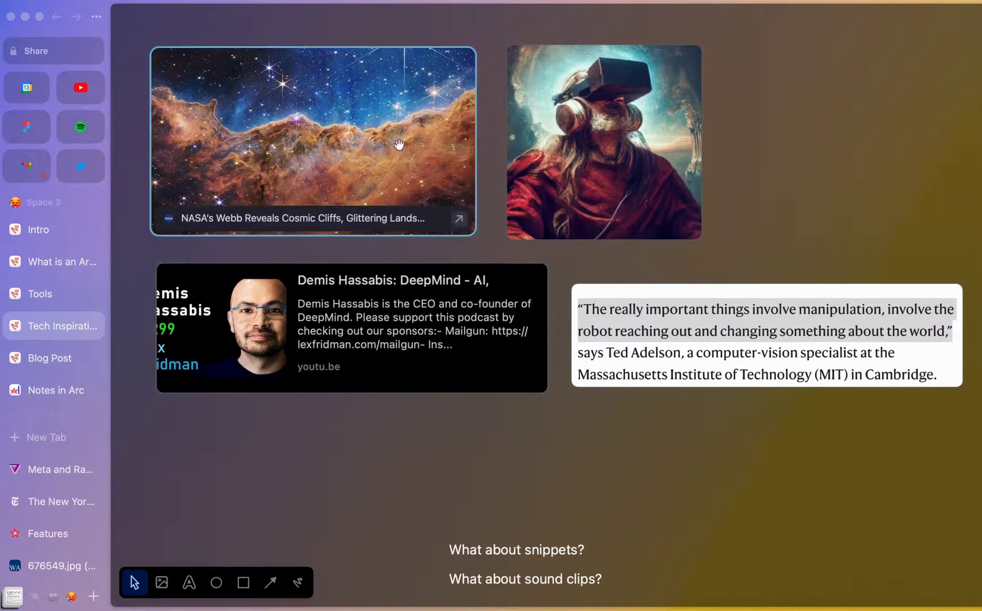
{"action": "scroll", "coordinate": [837, 193], "scroll_direction": "up", "scroll_amount": 3}
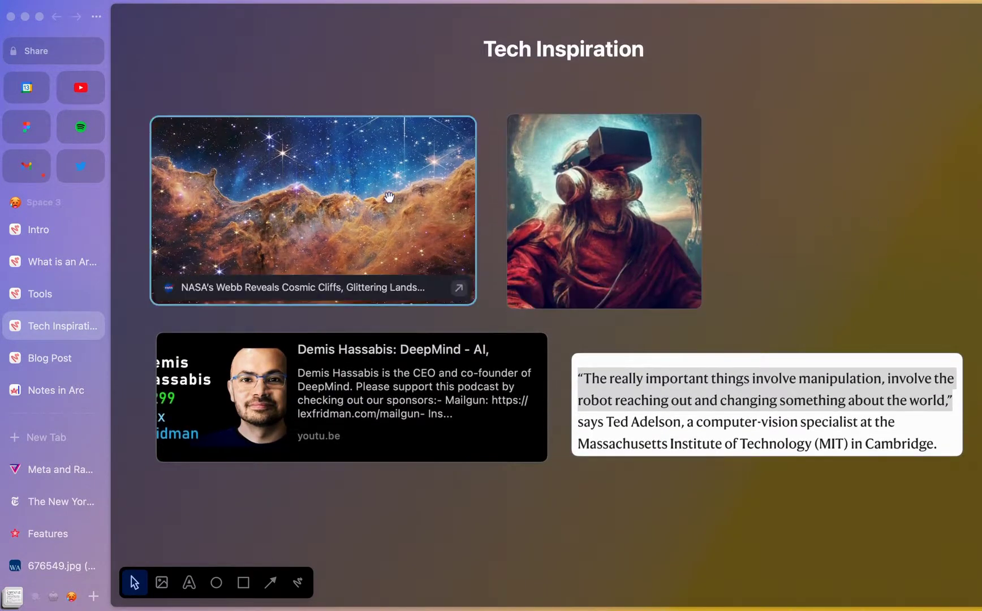
{"action": "scroll", "coordinate": [832, 198], "scroll_direction": "down", "scroll_amount": 2}
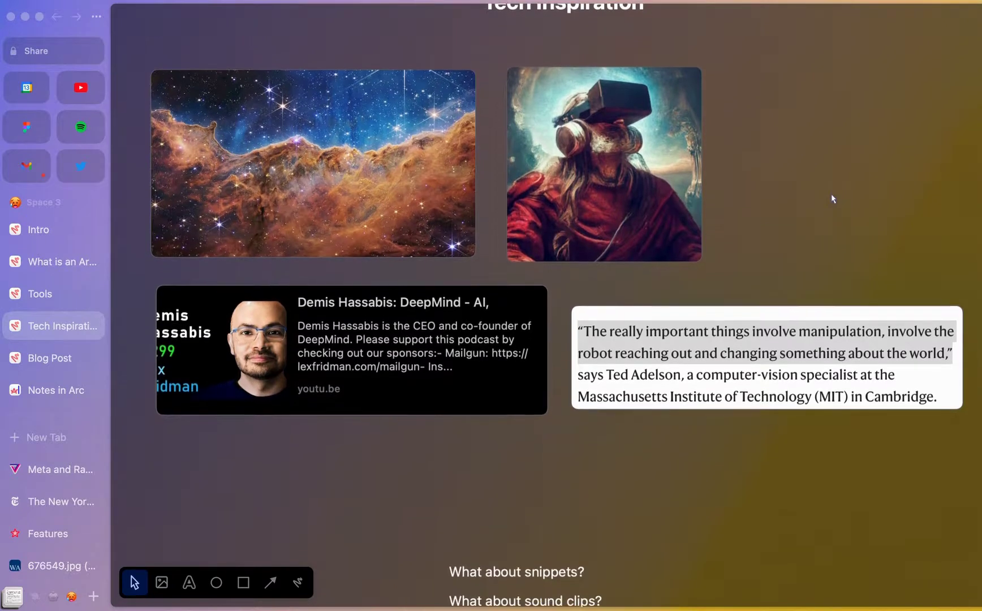
{"action": "left_click", "coordinate": [364, 361]}
{"action": "left_click_drag", "start_coordinate": [364, 360], "coordinate": [363, 359]}
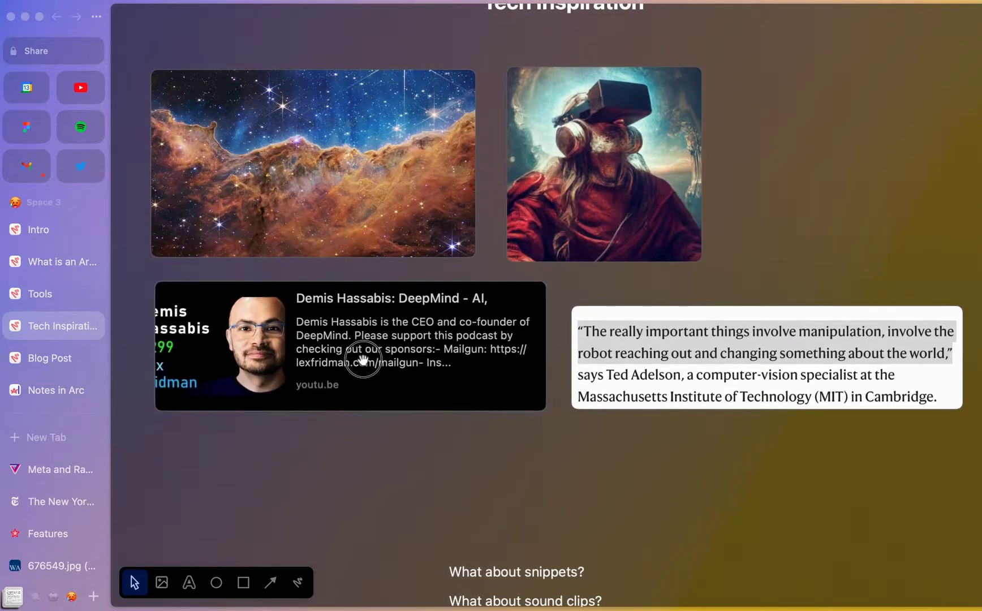
{"action": "scroll", "coordinate": [879, 235], "scroll_direction": "down", "scroll_amount": 1}
{"action": "left_click", "coordinate": [800, 296]}
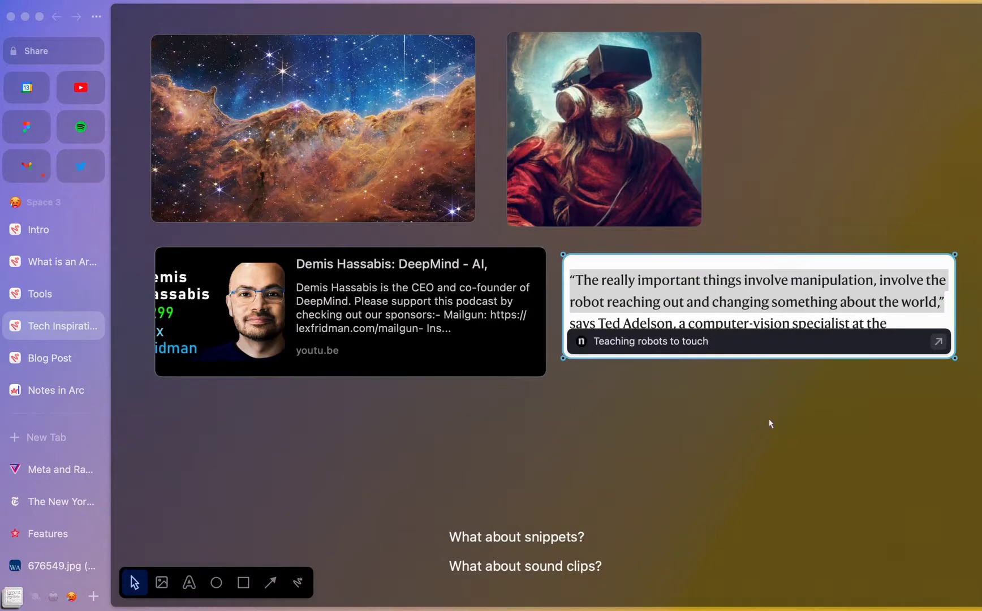
Step: Look over the Tech Inspiration canvas, then switch to the Blog Post easel
{"action": "scroll", "coordinate": [769, 423], "scroll_direction": "down", "scroll_amount": 5}
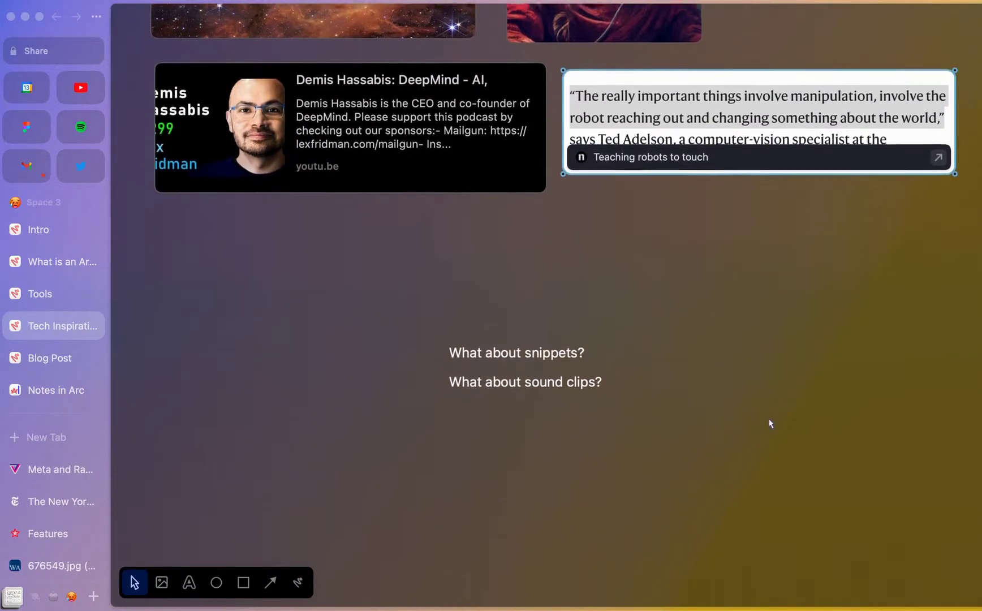
{"action": "scroll", "coordinate": [503, 316], "scroll_direction": "up", "scroll_amount": 5}
{"action": "scroll", "coordinate": [543, 249], "scroll_direction": "down", "scroll_amount": 3}
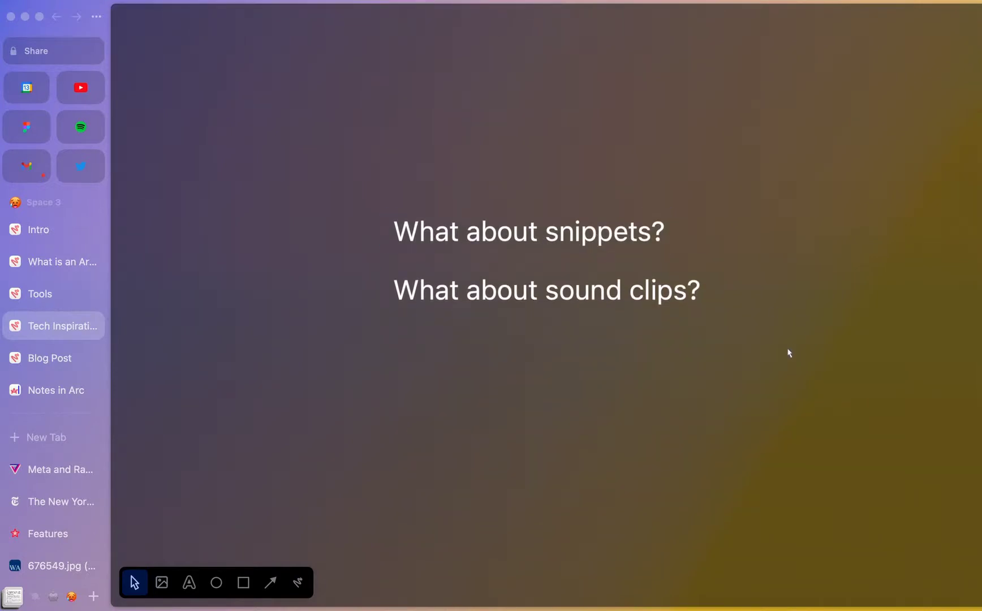
{"action": "scroll", "coordinate": [572, 392], "scroll_direction": "down", "scroll_amount": 5}
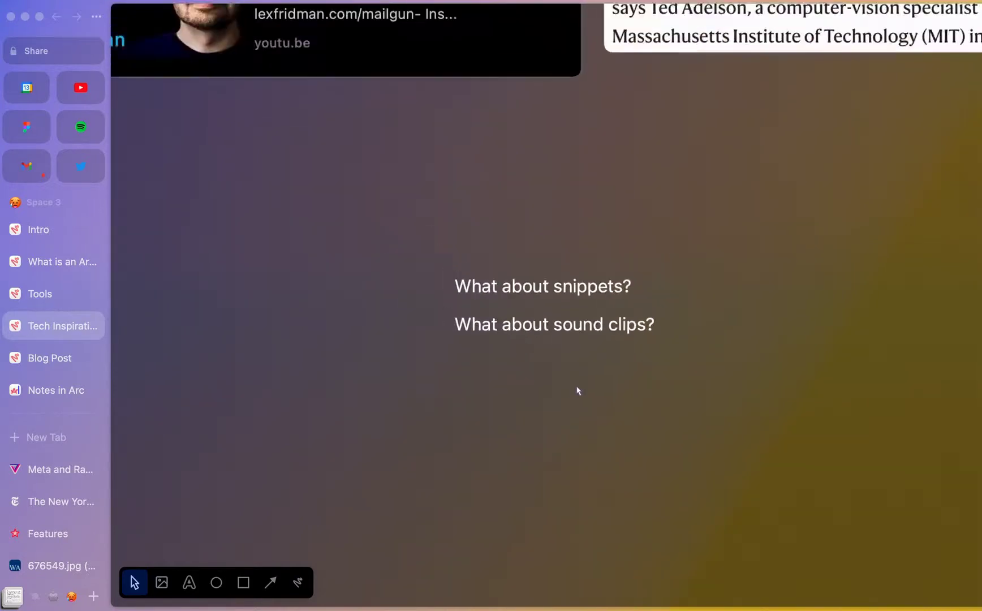
{"action": "scroll", "coordinate": [578, 391], "scroll_direction": "up", "scroll_amount": 2}
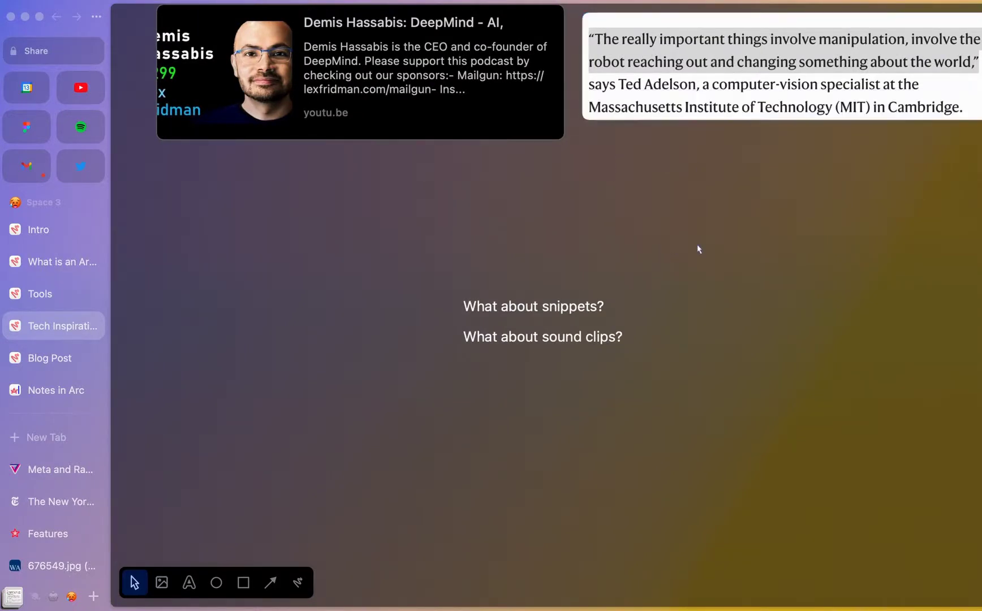
{"action": "scroll", "coordinate": [707, 263], "scroll_direction": "down", "scroll_amount": 2}
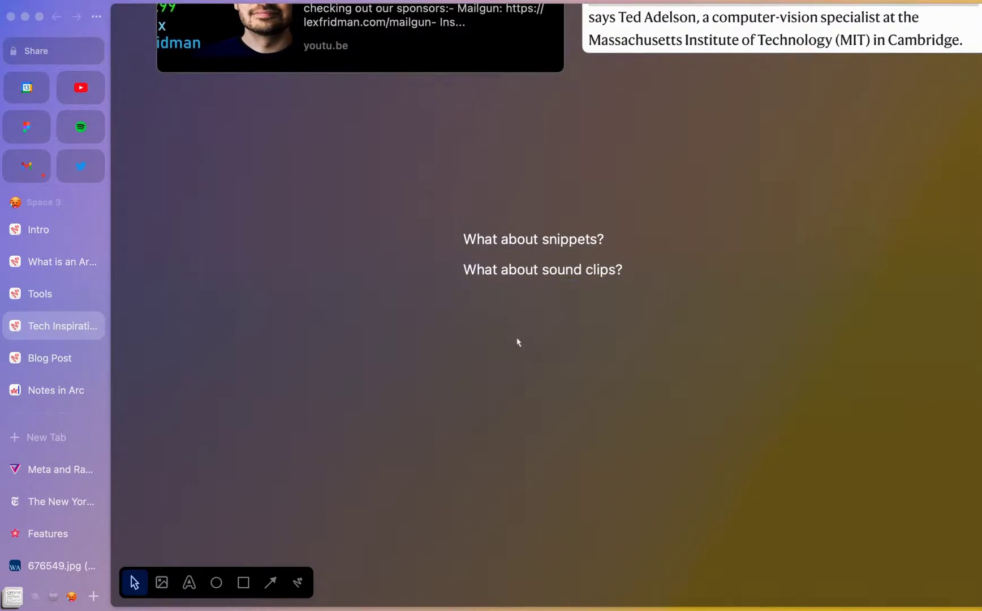
{"action": "scroll", "coordinate": [568, 345], "scroll_direction": "up", "scroll_amount": 4}
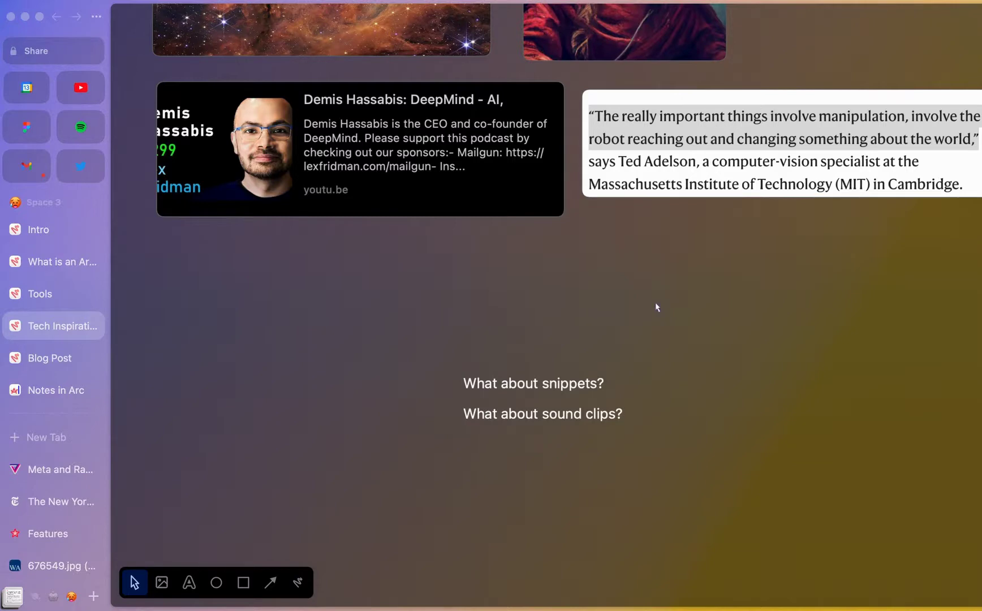
{"action": "scroll", "coordinate": [684, 271], "scroll_direction": "up", "scroll_amount": 5}
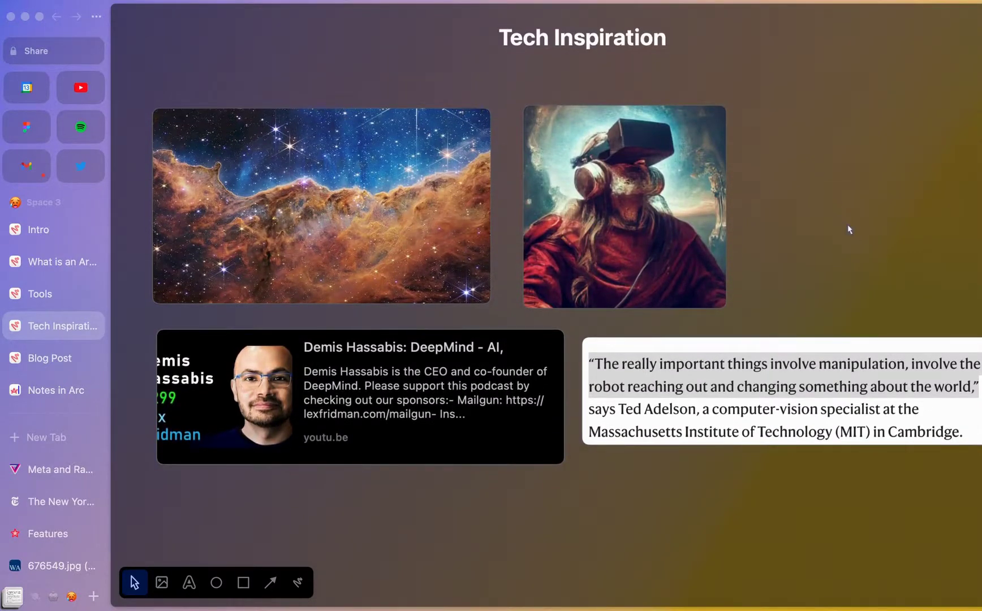
{"action": "left_click", "coordinate": [52, 360]}
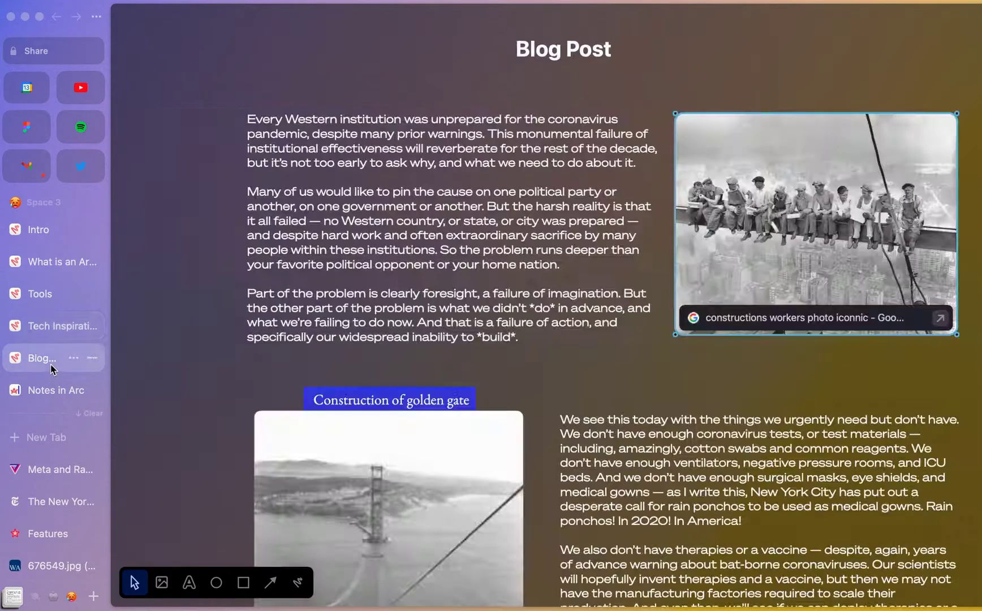
Step: Clear the selection, then nudge the opening three-paragraph text block and select it
{"action": "left_click", "coordinate": [201, 294]}
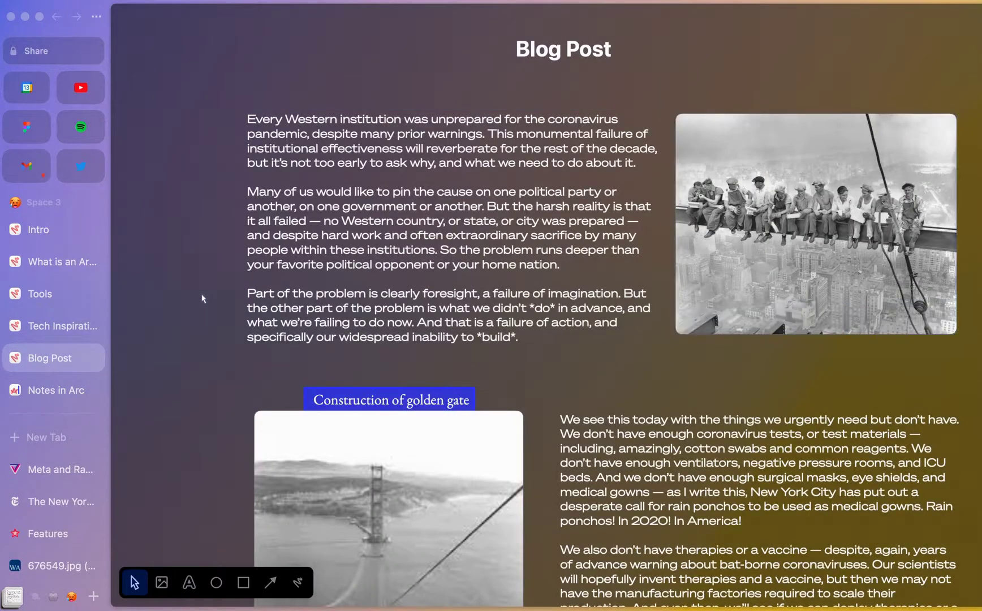
{"action": "scroll", "coordinate": [203, 298], "scroll_direction": "down", "scroll_amount": 3}
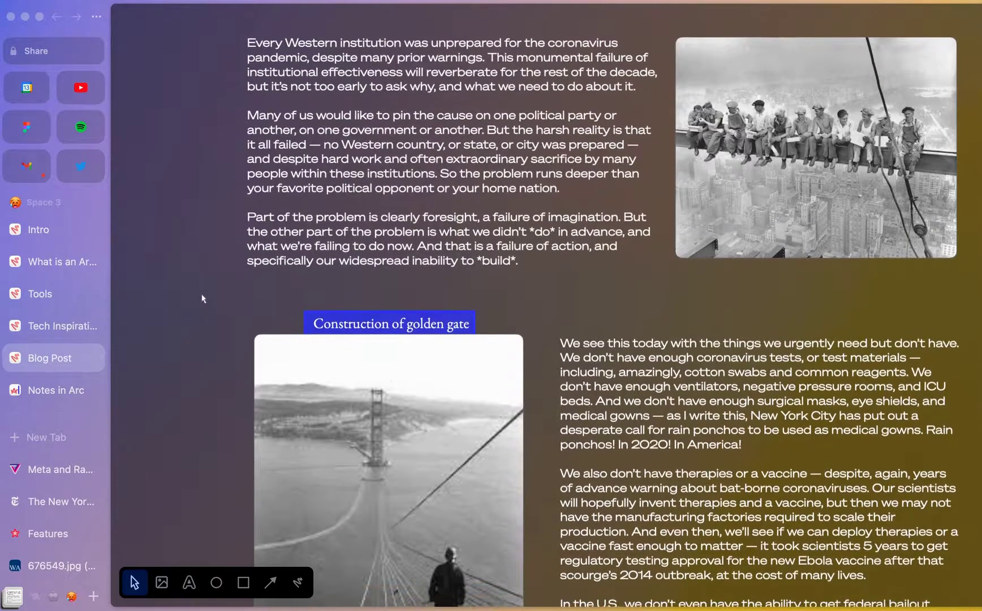
{"action": "scroll", "coordinate": [203, 298], "scroll_direction": "down", "scroll_amount": 4}
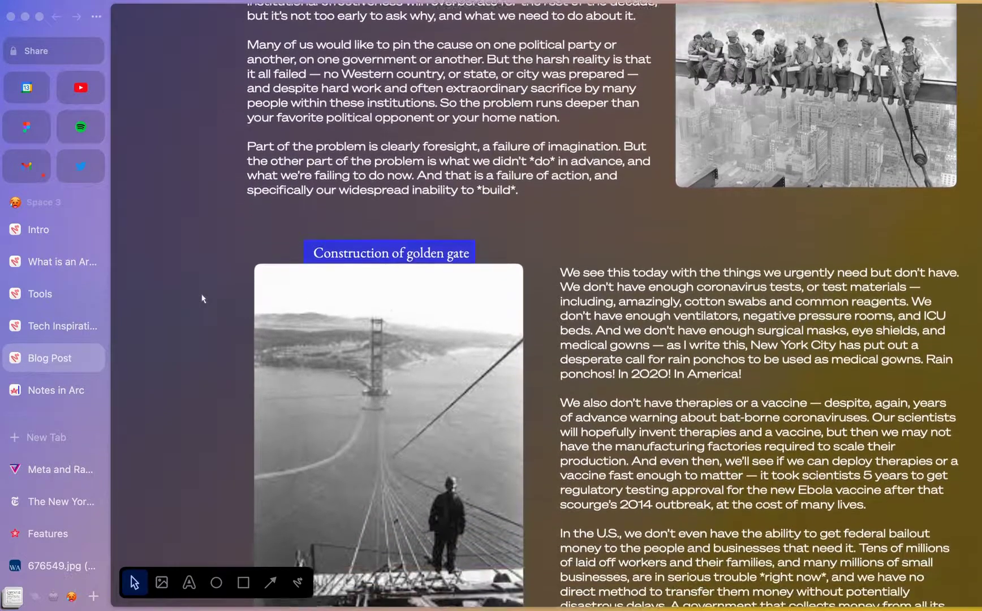
{"action": "scroll", "coordinate": [162, 277], "scroll_direction": "up", "scroll_amount": 3}
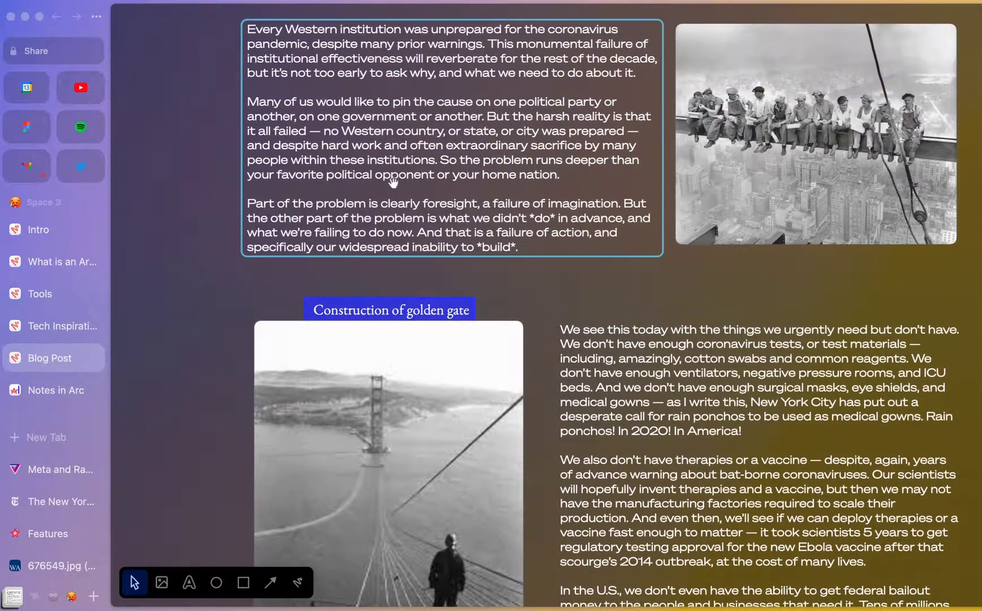
{"action": "mouse_move", "coordinate": [416, 169]}
{"action": "left_mouse_down"}
{"action": "mouse_move", "coordinate": [534, 185]}
{"action": "mouse_move", "coordinate": [503, 172]}
{"action": "mouse_move", "coordinate": [429, 183]}
{"action": "mouse_move", "coordinate": [417, 169]}
{"action": "left_mouse_up"}
{"action": "left_click", "coordinate": [417, 169]}
Step: Widen the opening text block and cycle its font to a serif style
{"action": "mouse_move", "coordinate": [658, 259]}
{"action": "left_mouse_down"}
{"action": "mouse_move", "coordinate": [595, 223]}
{"action": "mouse_move", "coordinate": [651, 245]}
{"action": "left_mouse_up"}
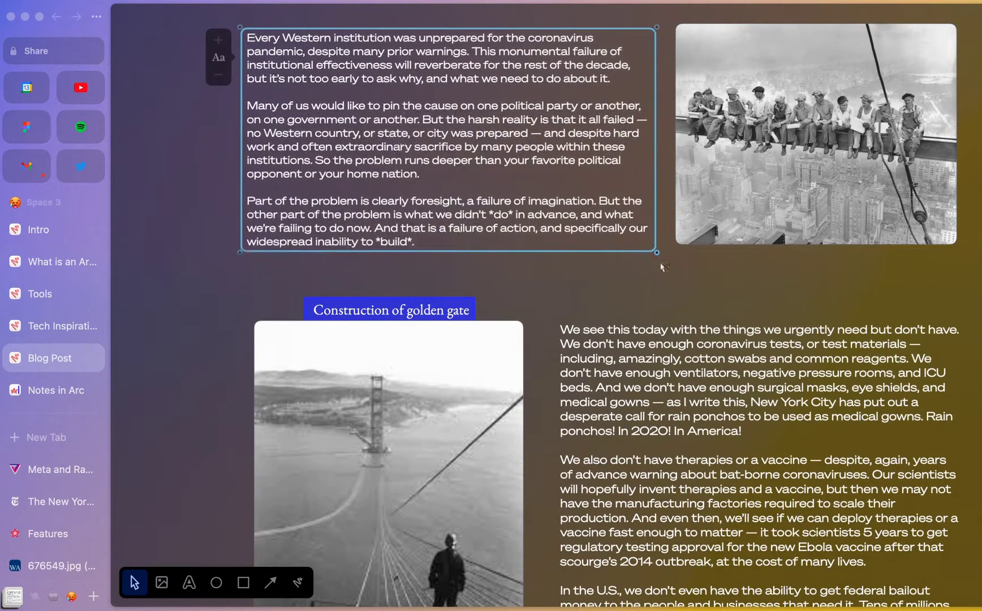
{"action": "left_click", "coordinate": [220, 58]}
{"action": "left_click", "coordinate": [222, 58]}
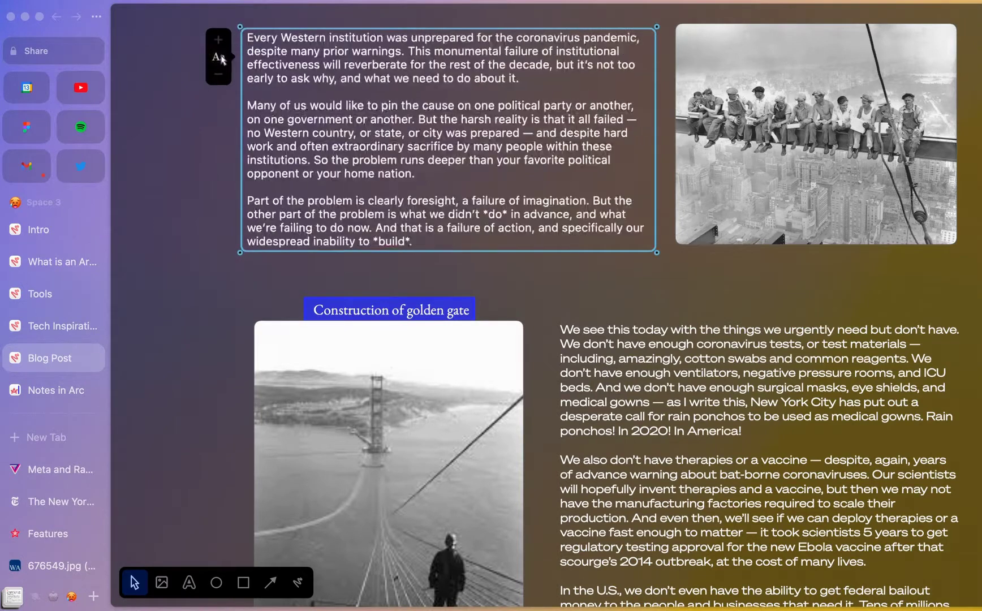
{"action": "left_click", "coordinate": [222, 59]}
Step: Move the construction-workers photo and send it behind the text block
{"action": "mouse_move", "coordinate": [770, 86]}
{"action": "left_click_drag", "start_coordinate": [771, 86], "coordinate": [804, 121]}
{"action": "right_click", "coordinate": [766, 90]}
{"action": "left_click", "coordinate": [804, 116]}
Step: Open the Notes in Arc page and place the cursor in its first paragraph
{"action": "scroll", "coordinate": [190, 195], "scroll_direction": "up", "scroll_amount": 3}
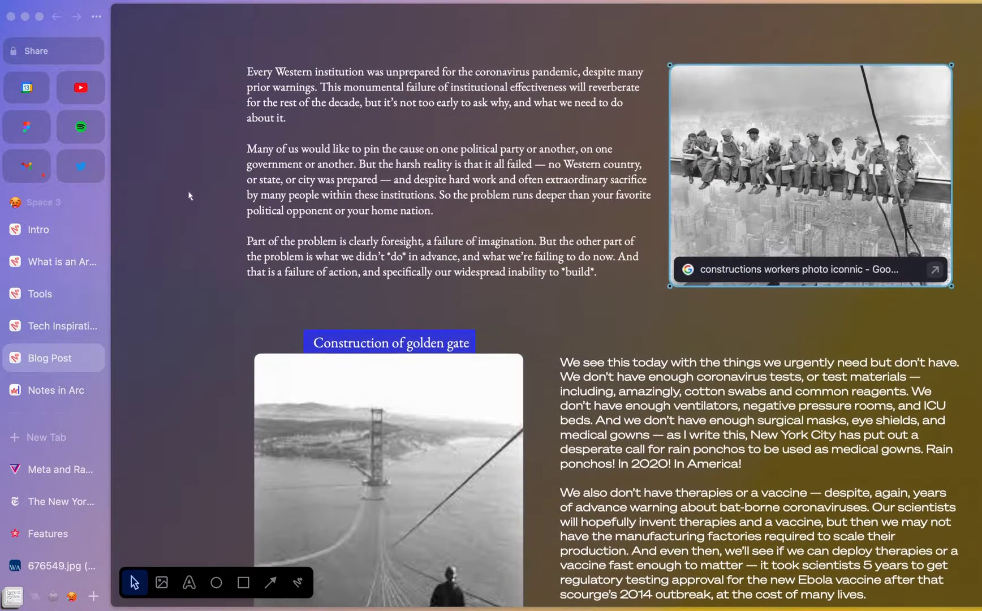
{"action": "scroll", "coordinate": [548, 316], "scroll_direction": "up", "scroll_amount": 3, "text": "ctrl"}
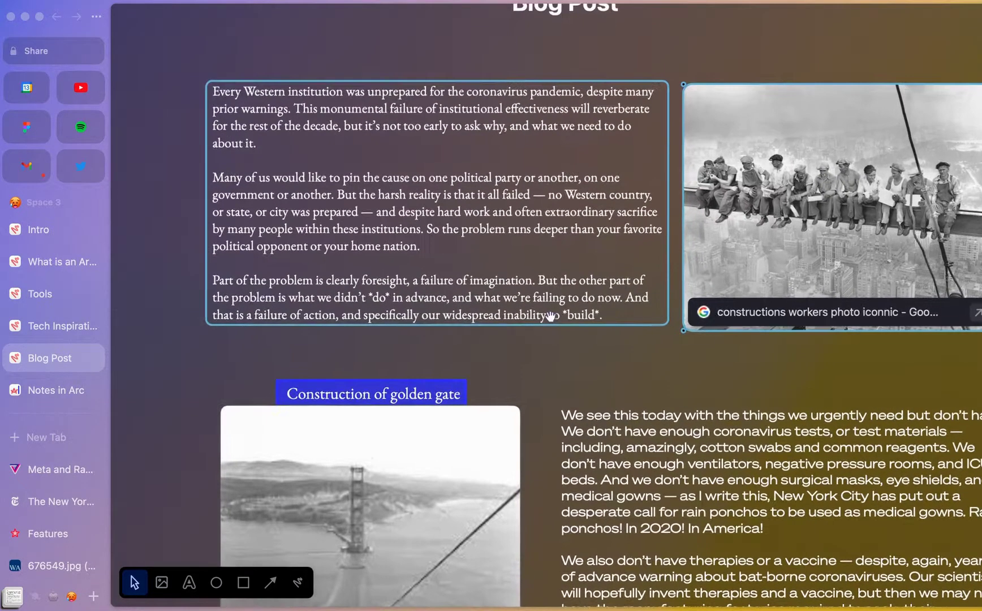
{"action": "scroll", "coordinate": [548, 315], "scroll_direction": "down", "scroll_amount": 5}
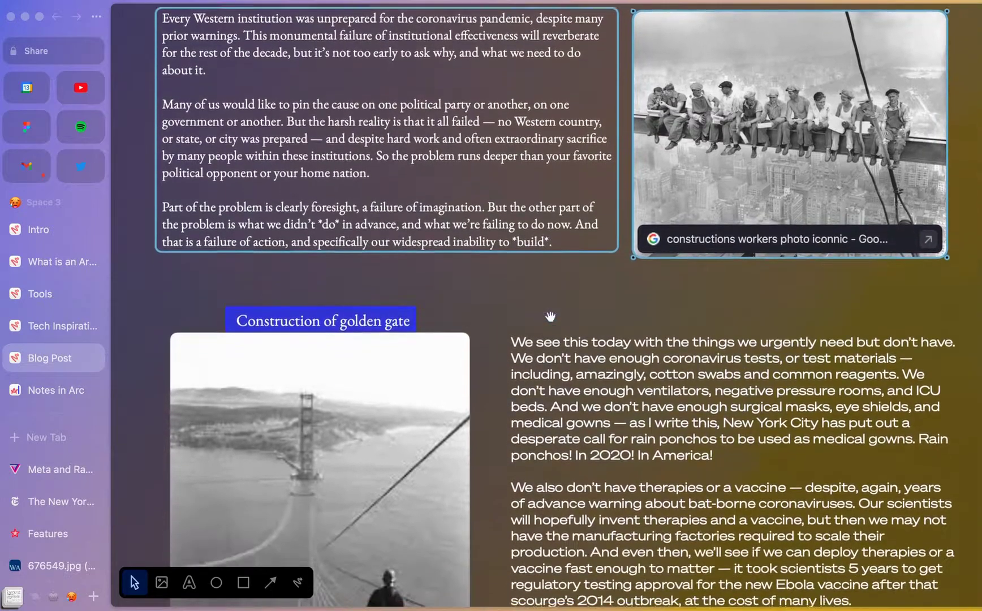
{"action": "scroll", "coordinate": [548, 315], "scroll_direction": "down", "scroll_amount": 5}
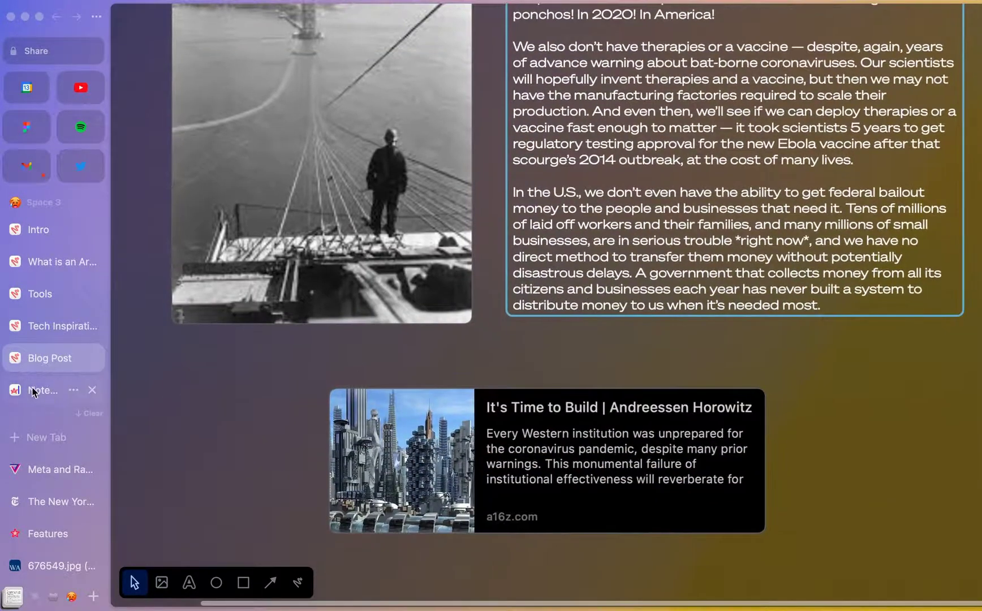
{"action": "left_click", "coordinate": [33, 390]}
{"action": "scroll", "coordinate": [332, 338], "scroll_direction": "up", "scroll_amount": 2}
{"action": "left_click", "coordinate": [407, 171]}
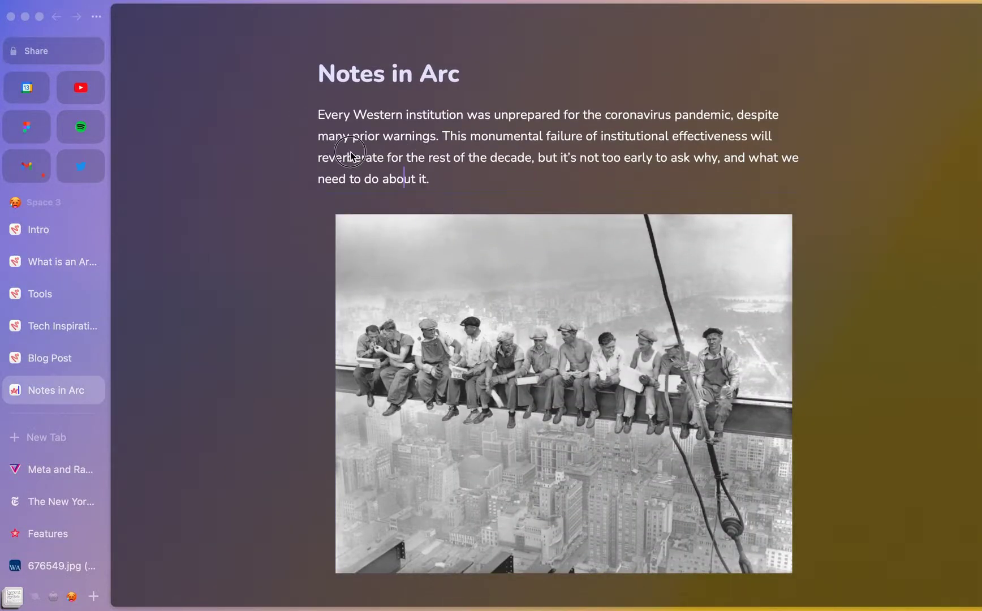
Step: Select text from 'reverberate' into the photo and try the photo's context menu
{"action": "left_click_drag", "start_coordinate": [351, 158], "coordinate": [389, 296]}
{"action": "scroll", "coordinate": [415, 249], "scroll_direction": "down", "scroll_amount": 2}
{"action": "left_click", "coordinate": [248, 377]}
{"action": "scroll", "coordinate": [374, 373], "scroll_direction": "down", "scroll_amount": 5}
{"action": "scroll", "coordinate": [374, 373], "scroll_direction": "down", "scroll_amount": 5}
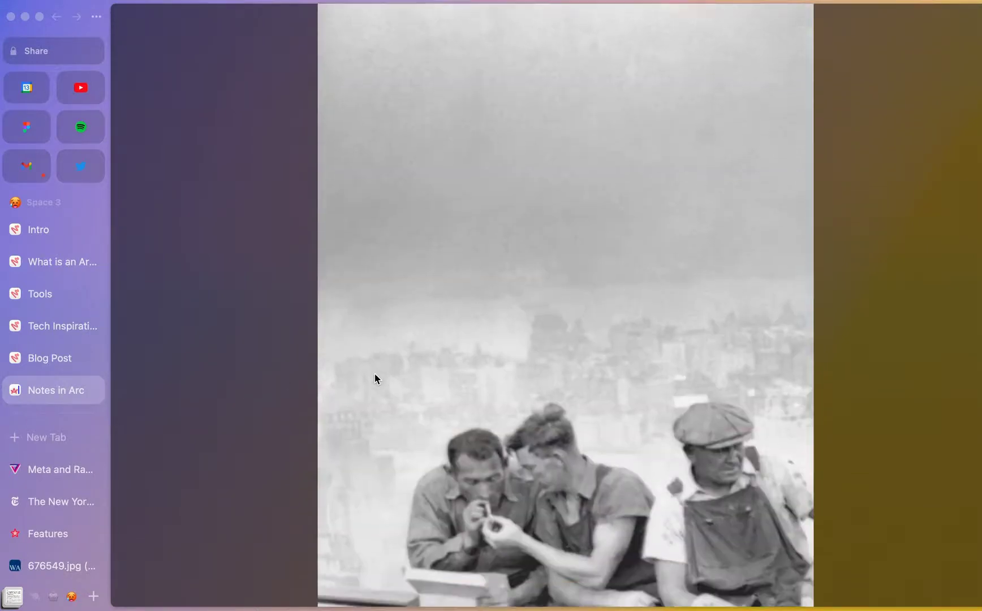
{"action": "right_click", "coordinate": [374, 373]}
{"action": "key", "text": "Escape"}
{"action": "right_click", "coordinate": [440, 256]}
{"action": "left_click", "coordinate": [405, 266]}
Step: Scroll through the Notes in Arc page and return to the Blog Post easel
{"action": "scroll", "coordinate": [849, 230], "scroll_direction": "down", "scroll_amount": 10}
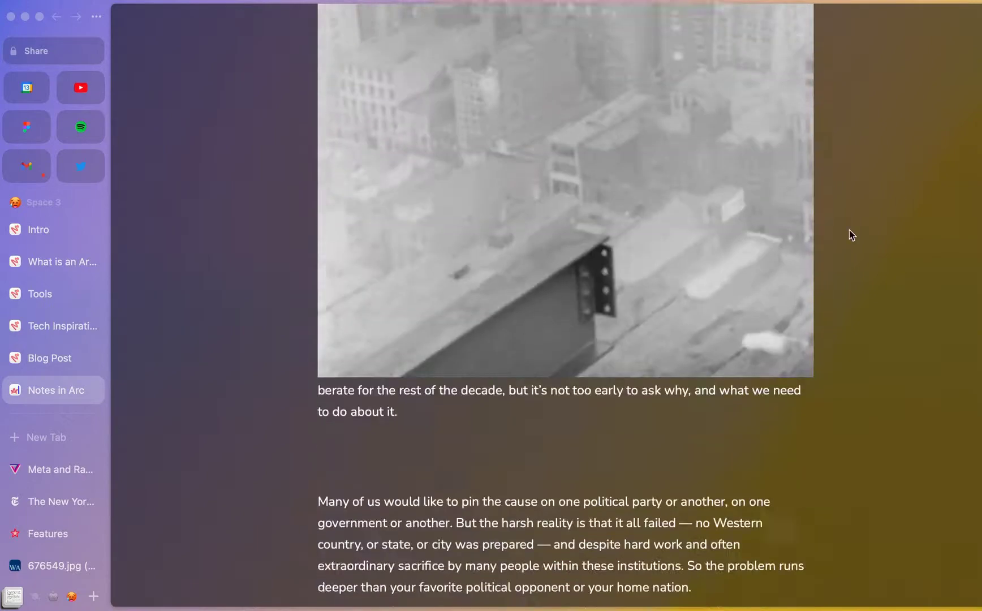
{"action": "scroll", "coordinate": [519, 261], "scroll_direction": "up", "scroll_amount": 6}
{"action": "scroll", "coordinate": [519, 261], "scroll_direction": "up", "scroll_amount": 8}
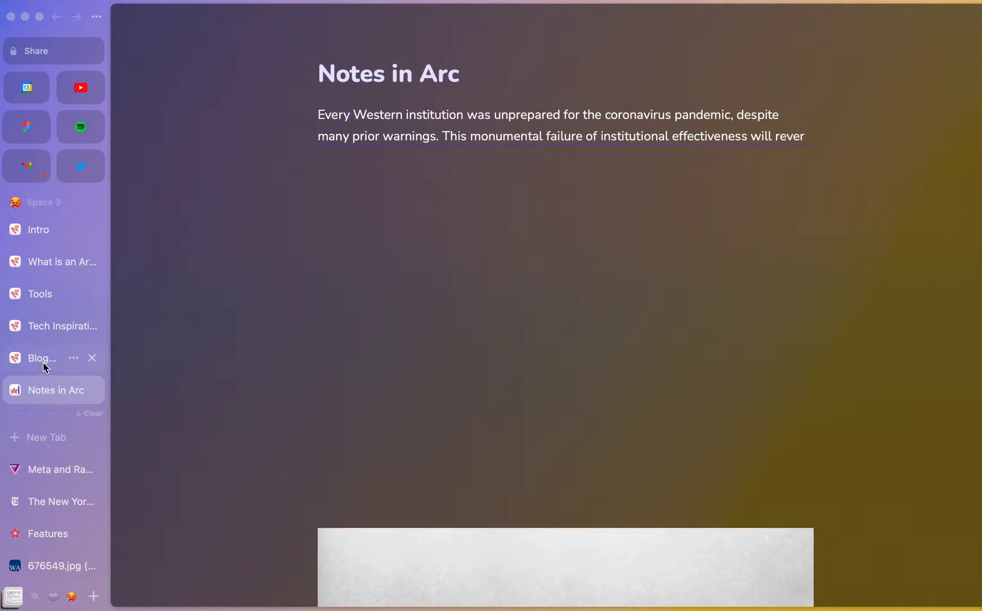
{"action": "left_click", "coordinate": [43, 362]}
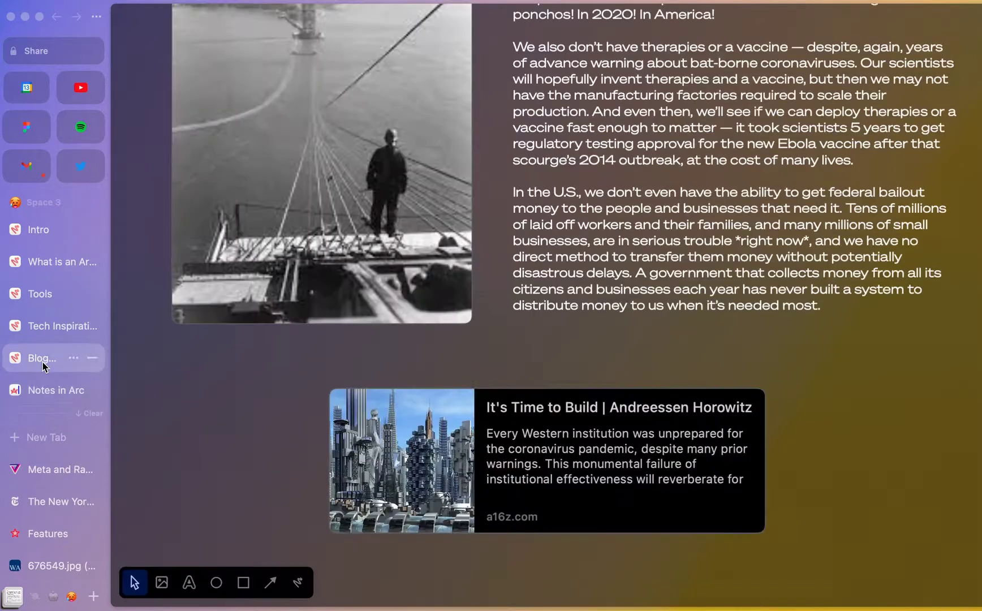
Step: Select the Blog Post title, then open the saved tweet praising Arc easels
{"action": "scroll", "coordinate": [583, 250], "scroll_direction": "up", "scroll_amount": 10}
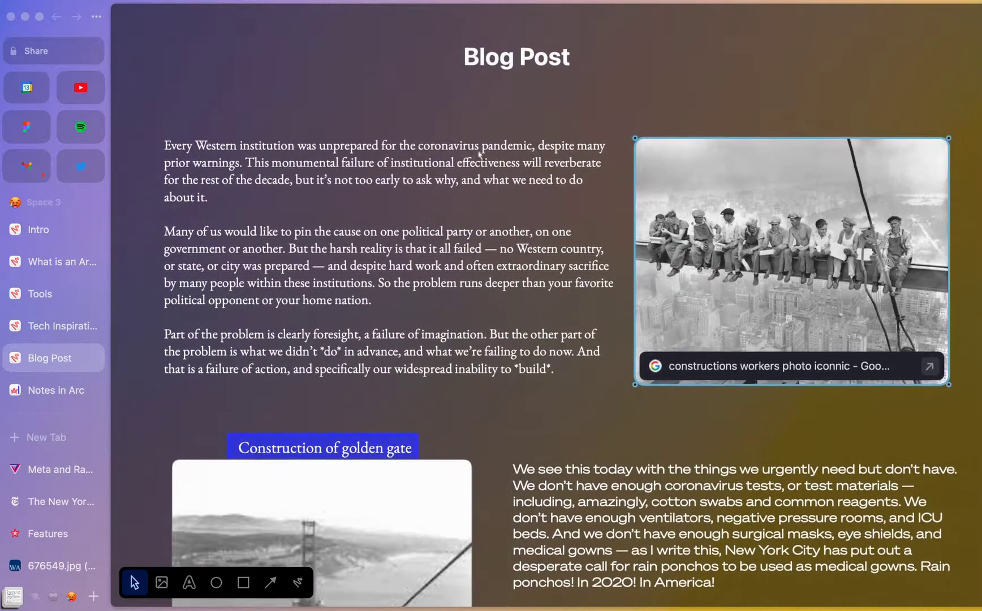
{"action": "left_click", "coordinate": [529, 65]}
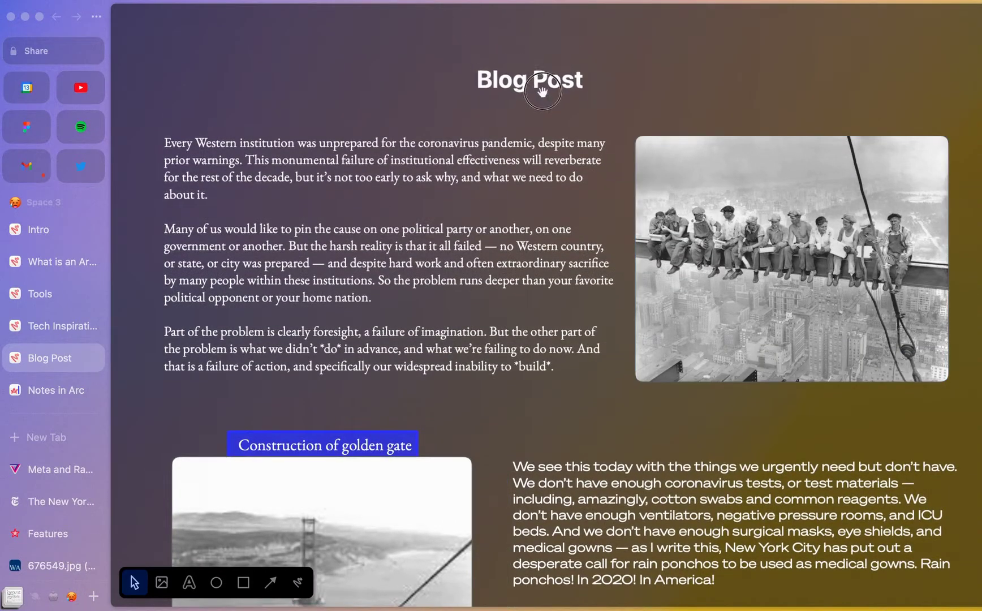
{"action": "scroll", "coordinate": [62, 498], "scroll_direction": "down", "scroll_amount": 3}
{"action": "left_click", "coordinate": [57, 523]}
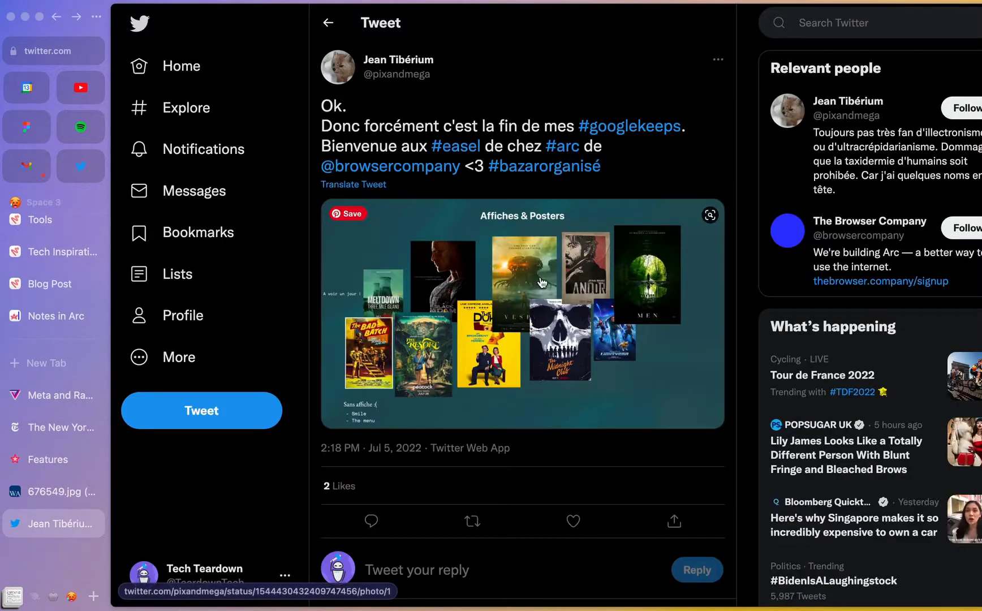
Step: View the tweet's Affiches & Posters easel screenshot, then go back to Tech Inspiration
{"action": "scroll", "coordinate": [541, 280], "scroll_direction": "up", "scroll_amount": 3}
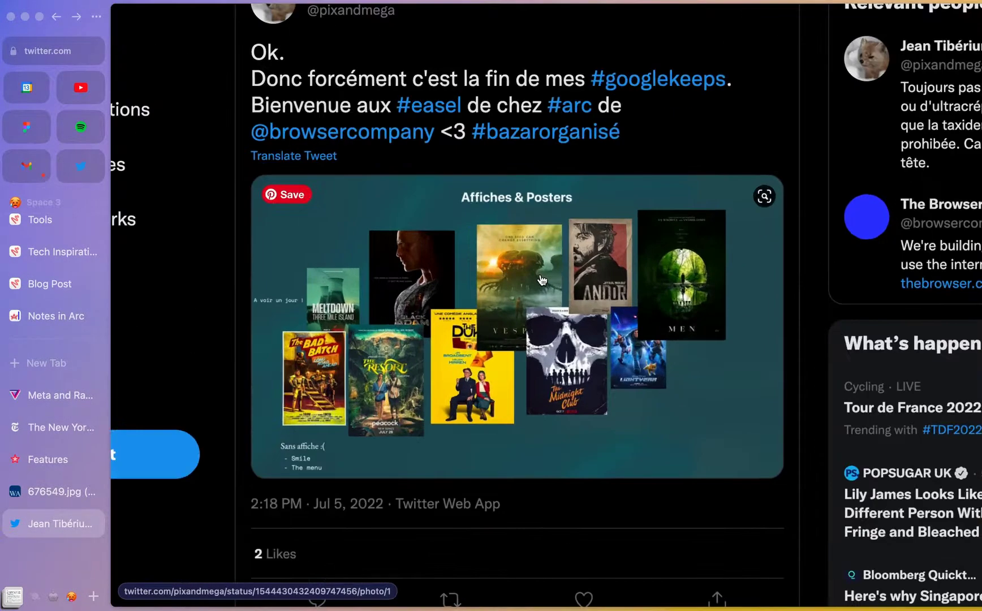
{"action": "scroll", "coordinate": [541, 280], "scroll_direction": "down", "scroll_amount": 2}
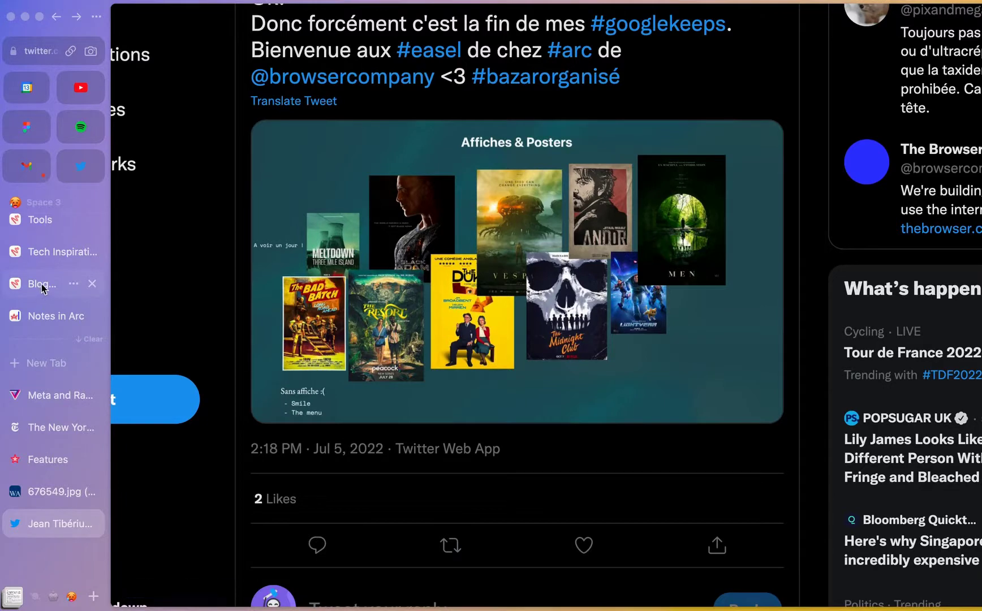
{"action": "left_click", "coordinate": [43, 252]}
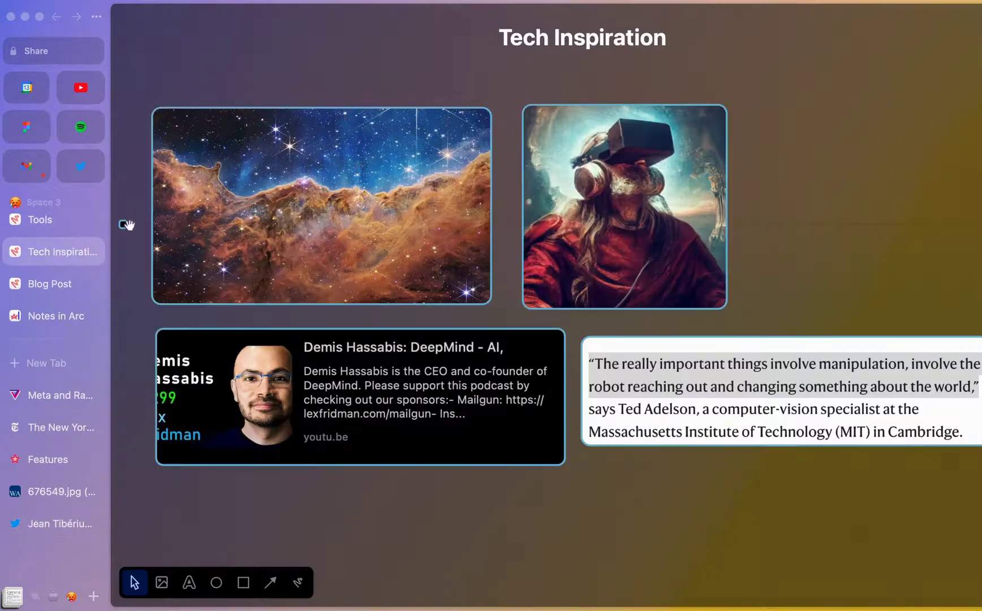
{"action": "left_click", "coordinate": [40, 54]}
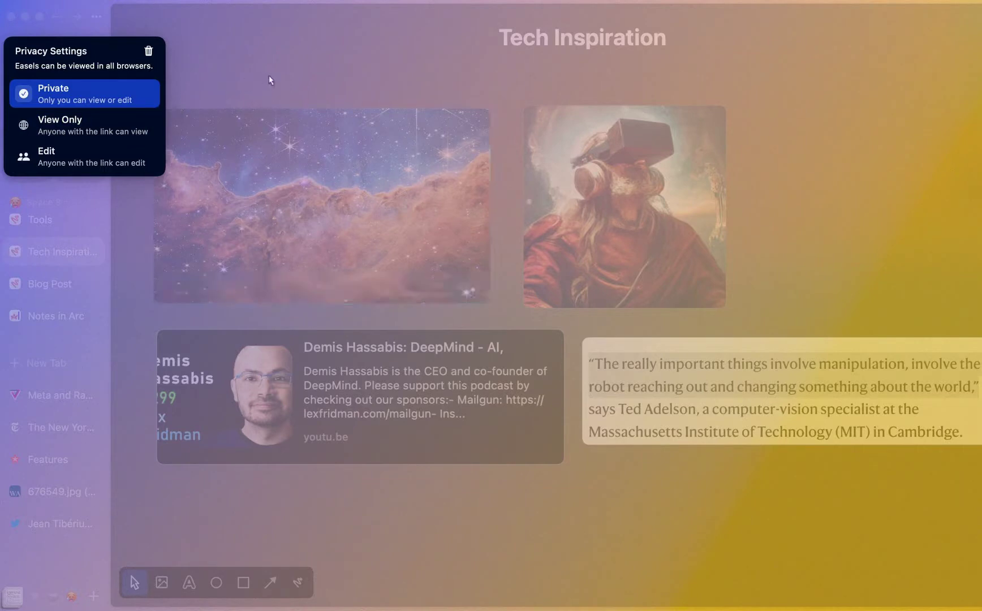
{"action": "left_click", "coordinate": [336, 78]}
{"action": "scroll", "coordinate": [435, 68], "scroll_direction": "down", "scroll_amount": 2}
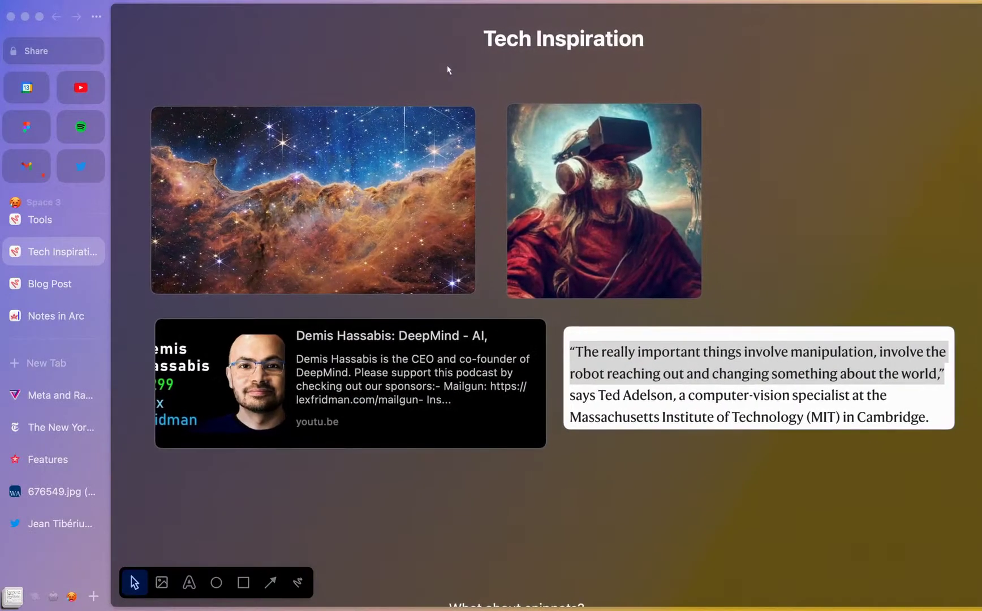
{"action": "scroll", "coordinate": [449, 69], "scroll_direction": "down", "scroll_amount": 2}
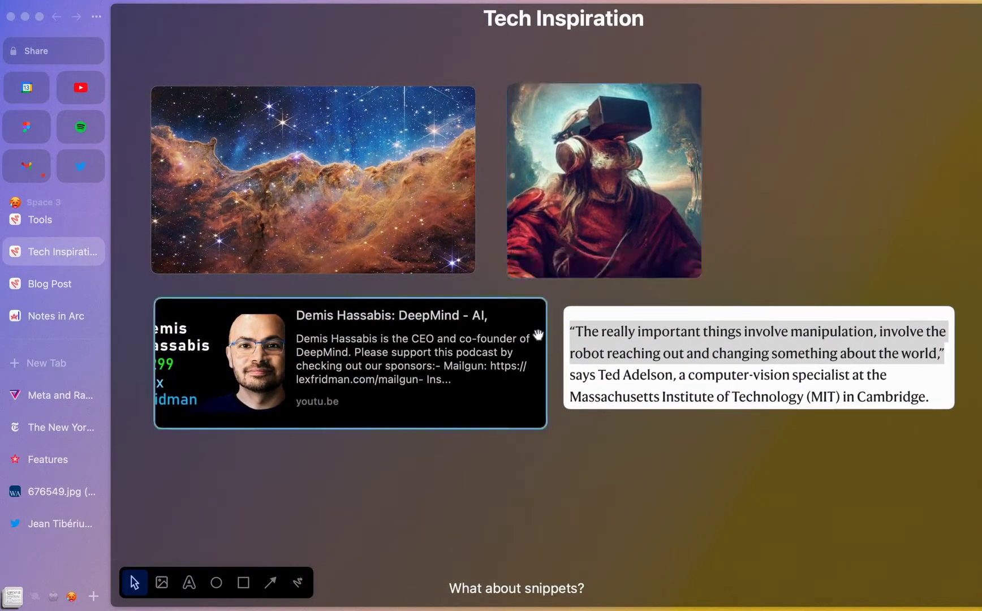
{"action": "scroll", "coordinate": [551, 502], "scroll_direction": "up", "scroll_amount": 2}
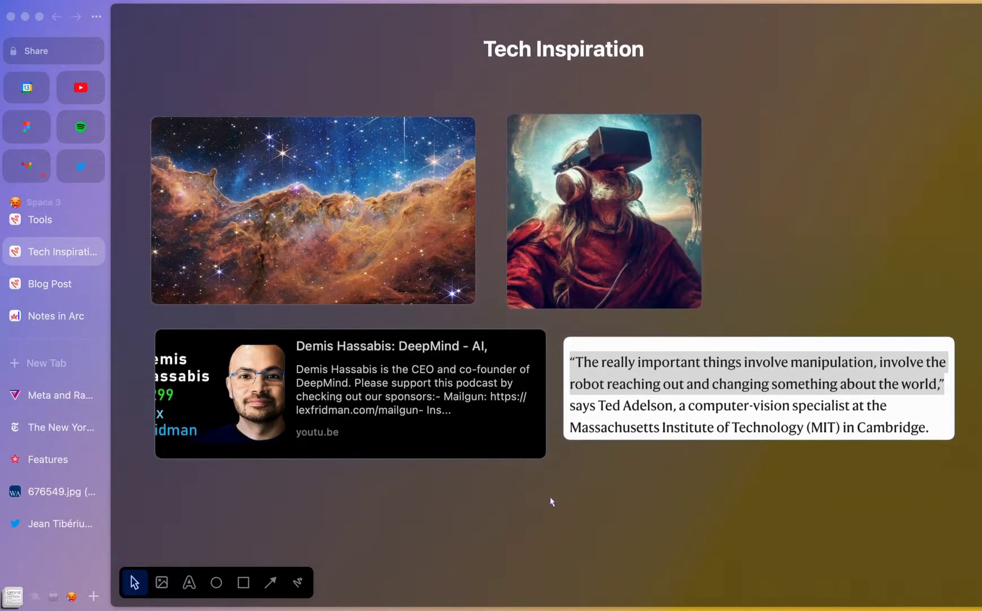
Step: Share the Tech Inspiration easel and select its arc.net/e/ link for copying
{"action": "left_click", "coordinate": [37, 54]}
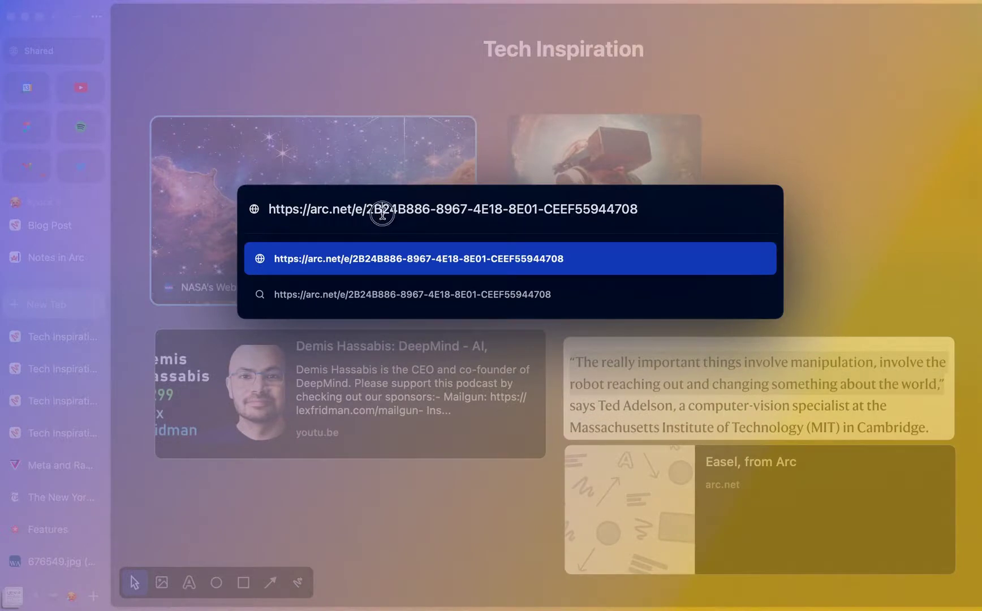
{"action": "left_click", "coordinate": [381, 215]}
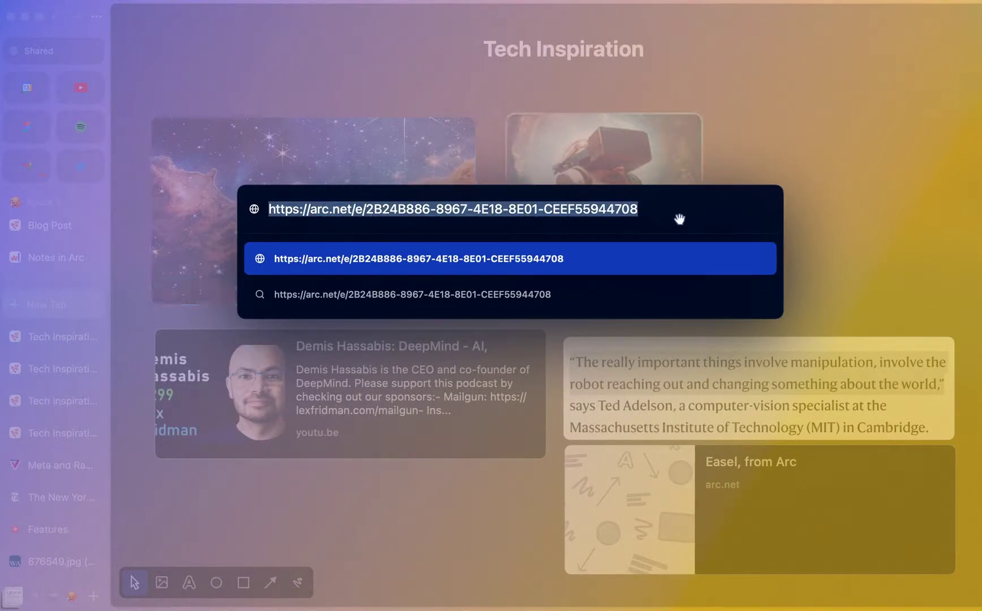
{"action": "triple_click", "coordinate": [589, 209]}
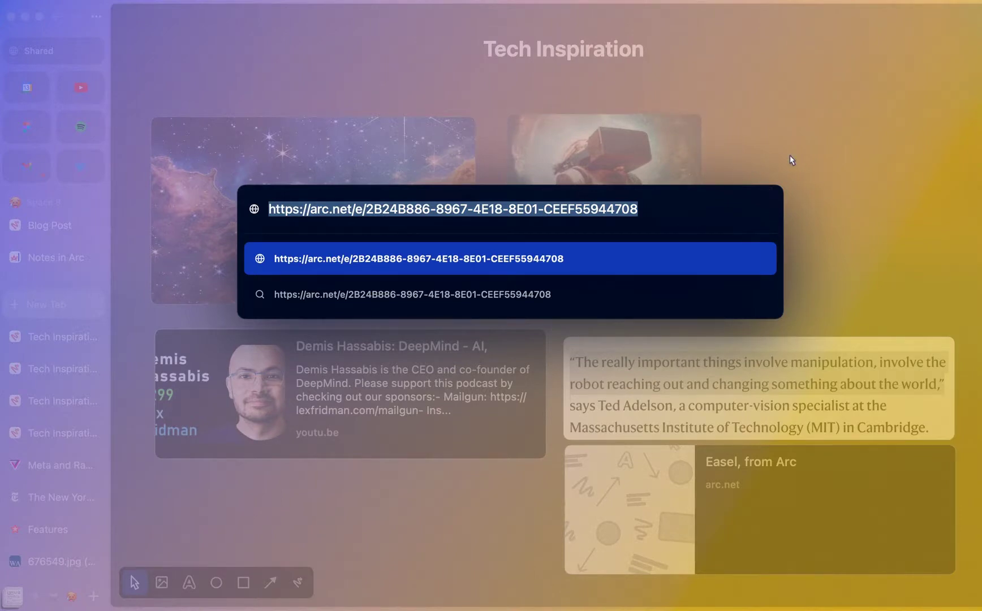
{"action": "key", "text": "Escape"}
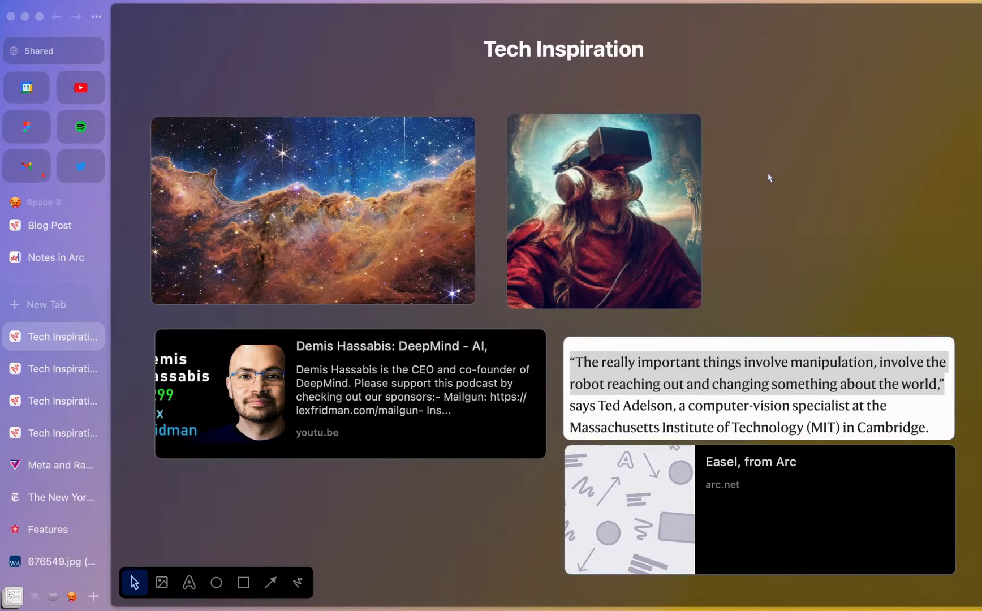
Step: Change the easel's Color Palette from Vibrant to Chill via the canvas menu
{"action": "right_click", "coordinate": [768, 172]}
{"action": "mouse_move", "coordinate": [786, 203]}
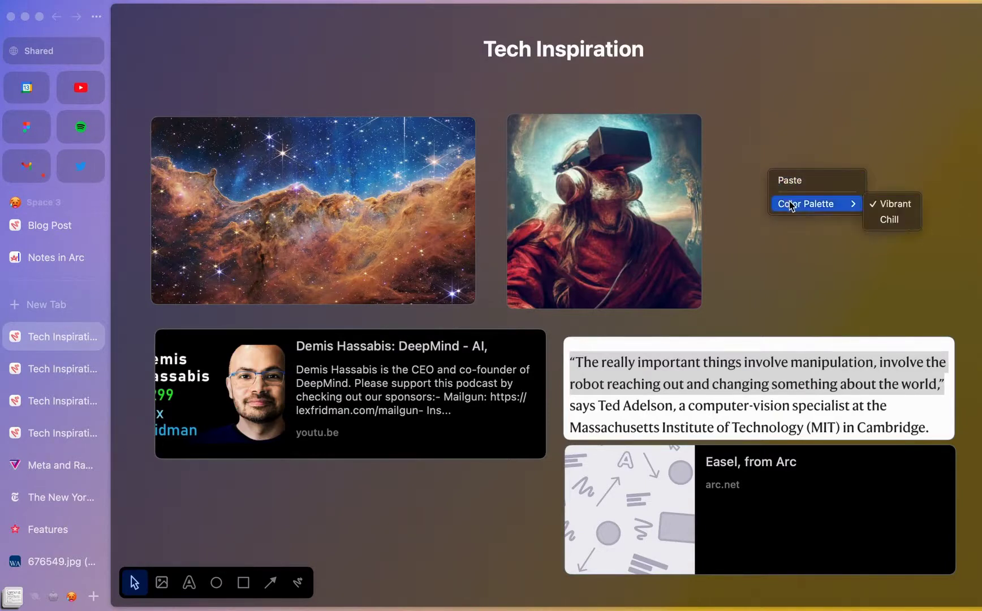
{"action": "left_click", "coordinate": [882, 219]}
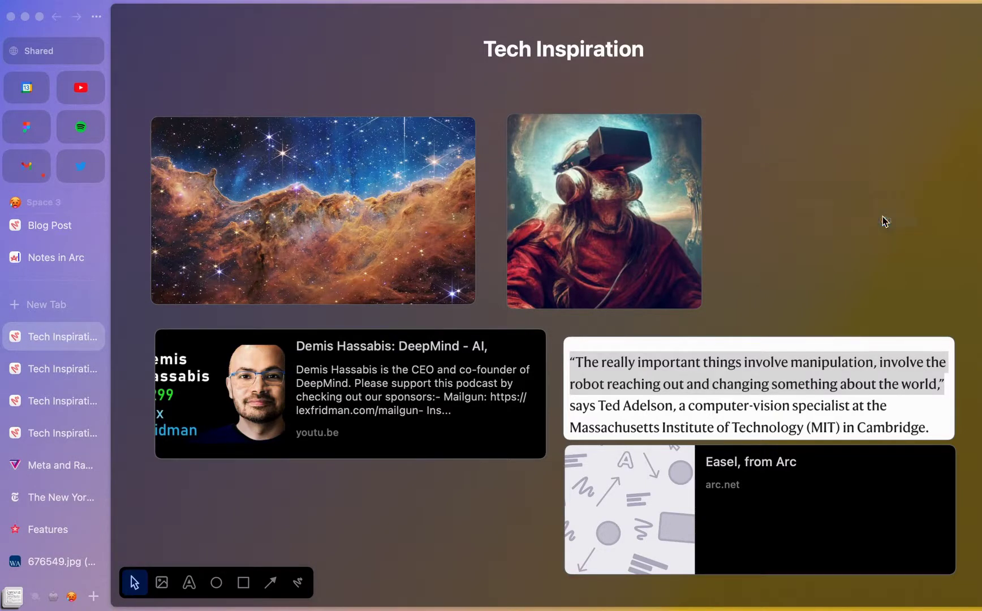
{"action": "right_click", "coordinate": [769, 179]}
{"action": "mouse_move", "coordinate": [795, 210]}
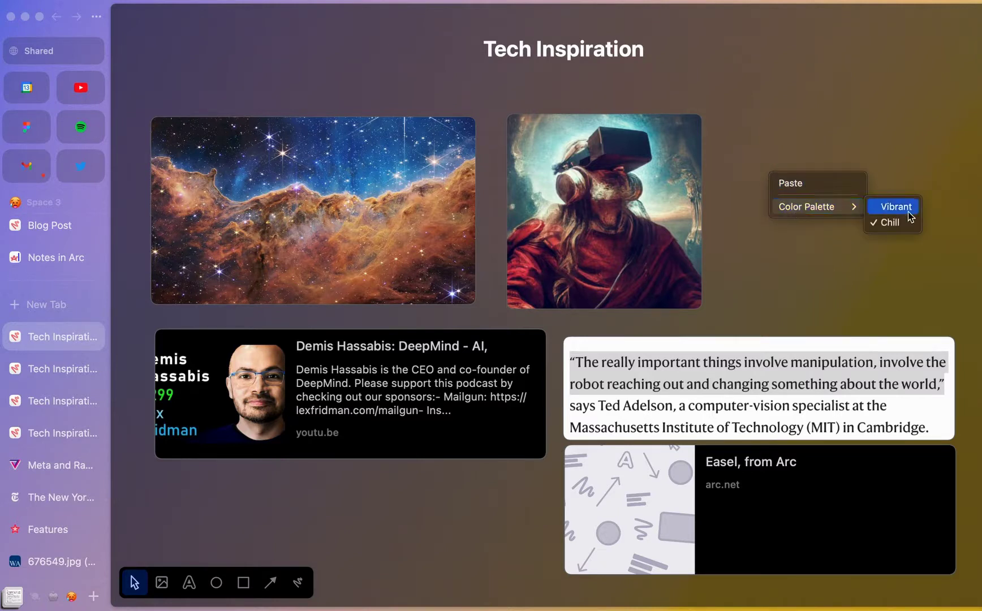
{"action": "left_click", "coordinate": [881, 223]}
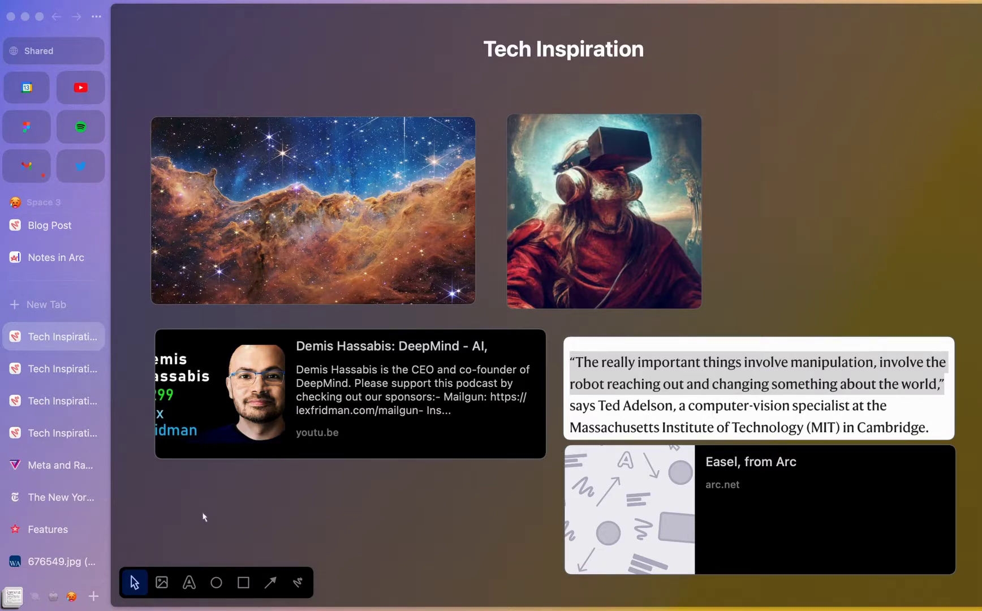
{"action": "left_click", "coordinate": [216, 583]}
Step: Draw a circle right of the VR portrait and try fills from blue to yellow-green
{"action": "left_click_drag", "start_coordinate": [742, 138], "coordinate": [925, 299]}
{"action": "left_click", "coordinate": [824, 93]}
{"action": "left_click", "coordinate": [860, 93]}
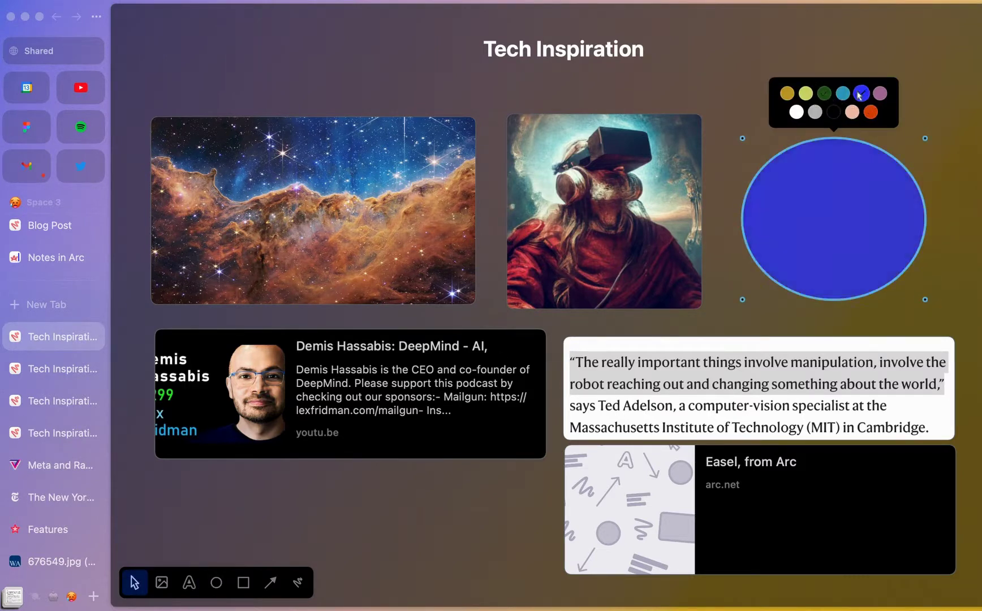
{"action": "left_click", "coordinate": [879, 92]}
{"action": "left_click", "coordinate": [870, 112]}
{"action": "left_click", "coordinate": [797, 112]}
{"action": "left_click", "coordinate": [806, 92]}
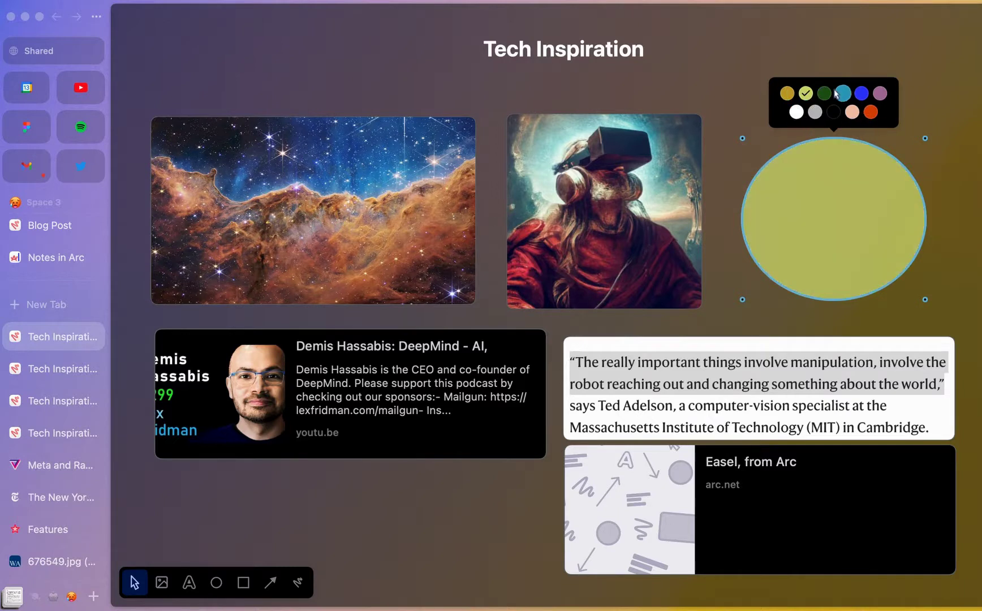
Step: Switch the Color Palette to Vibrant so the circle turns bright green
{"action": "right_click", "coordinate": [747, 62]}
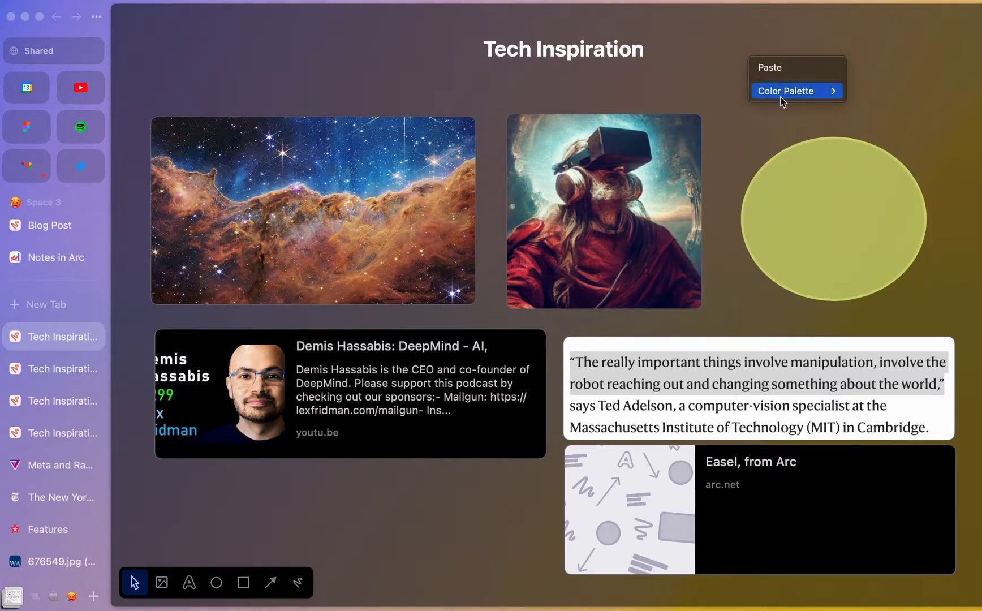
{"action": "mouse_move", "coordinate": [814, 94]}
{"action": "left_click", "coordinate": [855, 91]}
{"action": "left_click", "coordinate": [846, 173]}
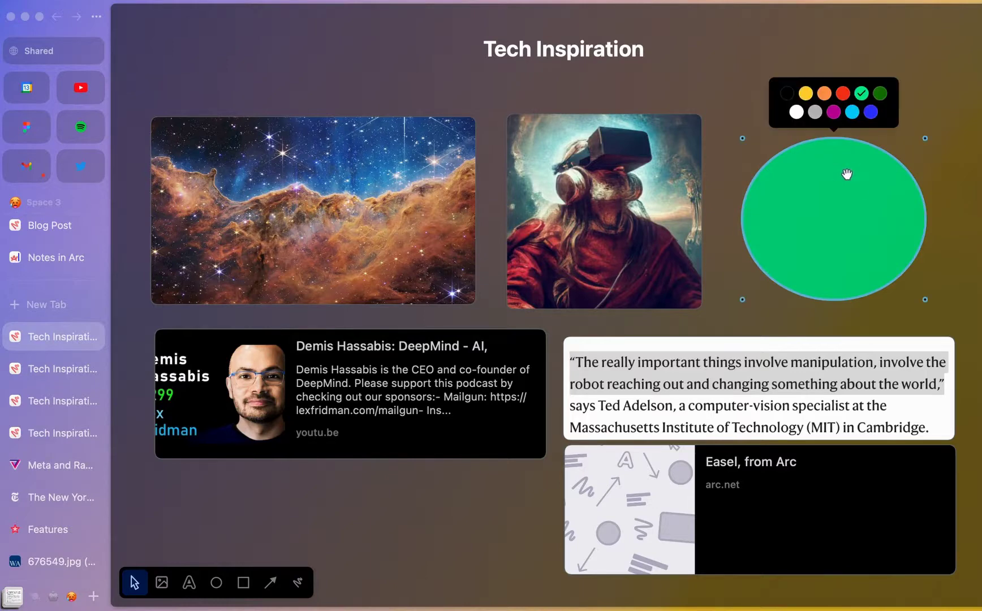
{"action": "left_click", "coordinate": [933, 100]}
{"action": "scroll", "coordinate": [936, 98], "scroll_direction": "down", "scroll_amount": 1}
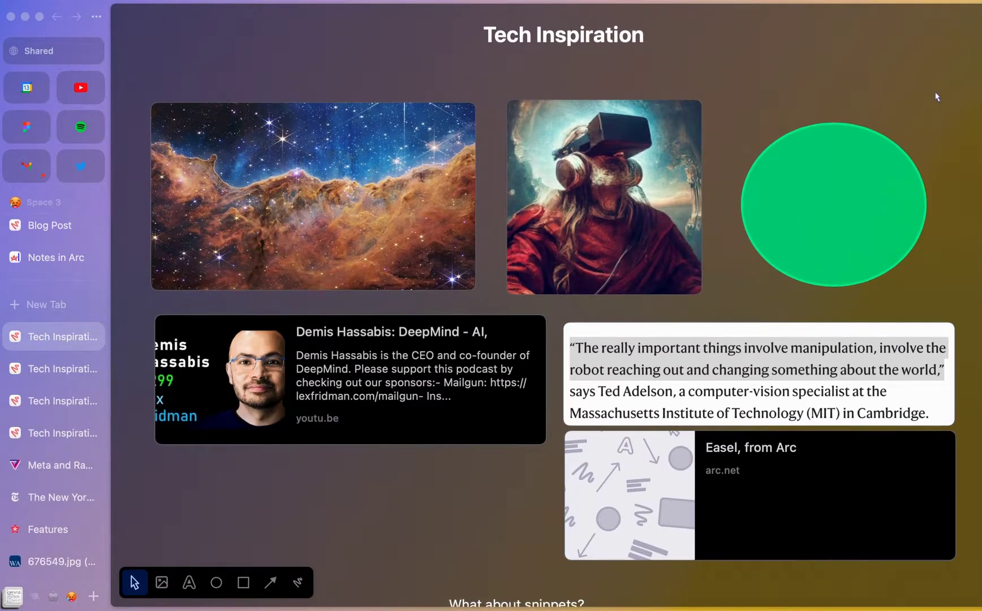
{"action": "scroll", "coordinate": [936, 97], "scroll_direction": "up", "scroll_amount": 1}
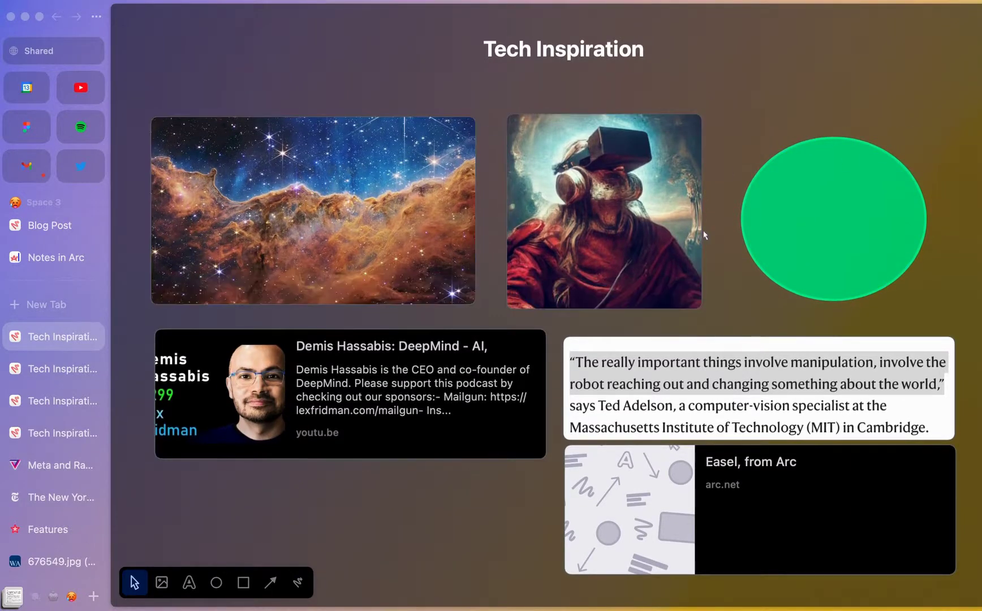
Step: Nudge the Tech Inspiration title down and to the right, then deselect it
{"action": "left_click_drag", "start_coordinate": [517, 55], "coordinate": [526, 78]}
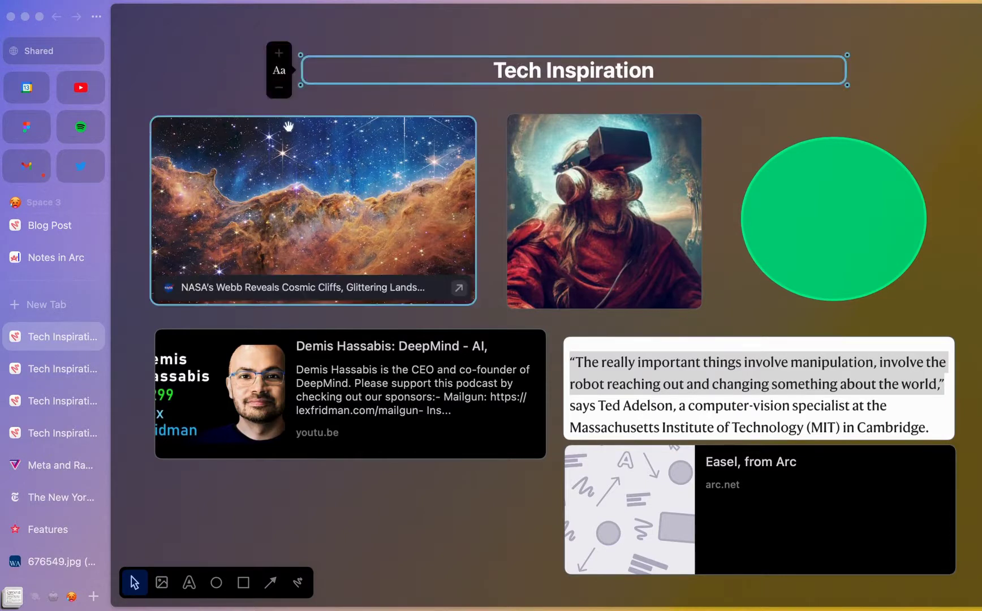
{"action": "left_click", "coordinate": [194, 70]}
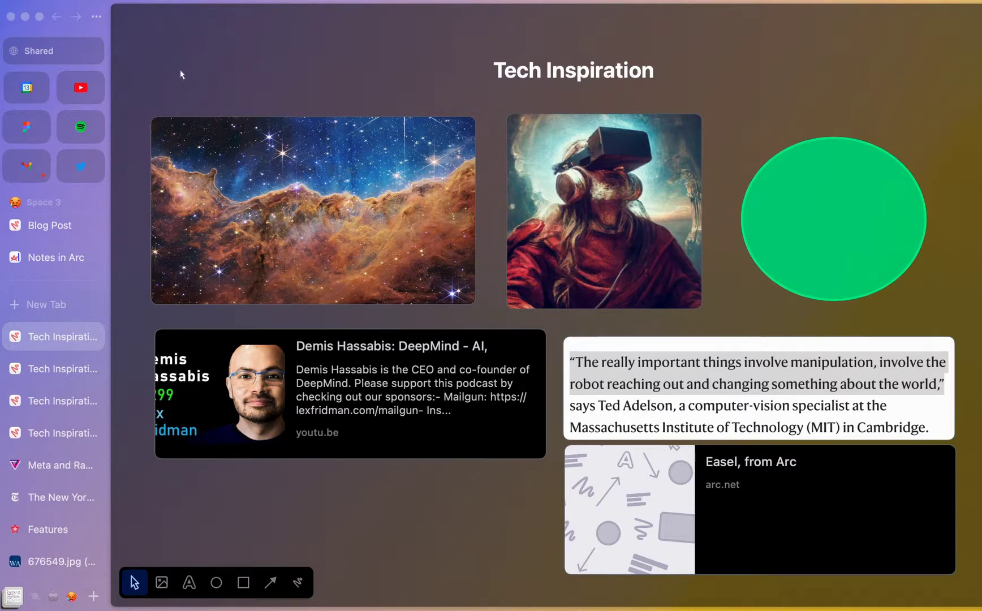
{"action": "scroll", "coordinate": [181, 74], "scroll_direction": "down", "scroll_amount": 1}
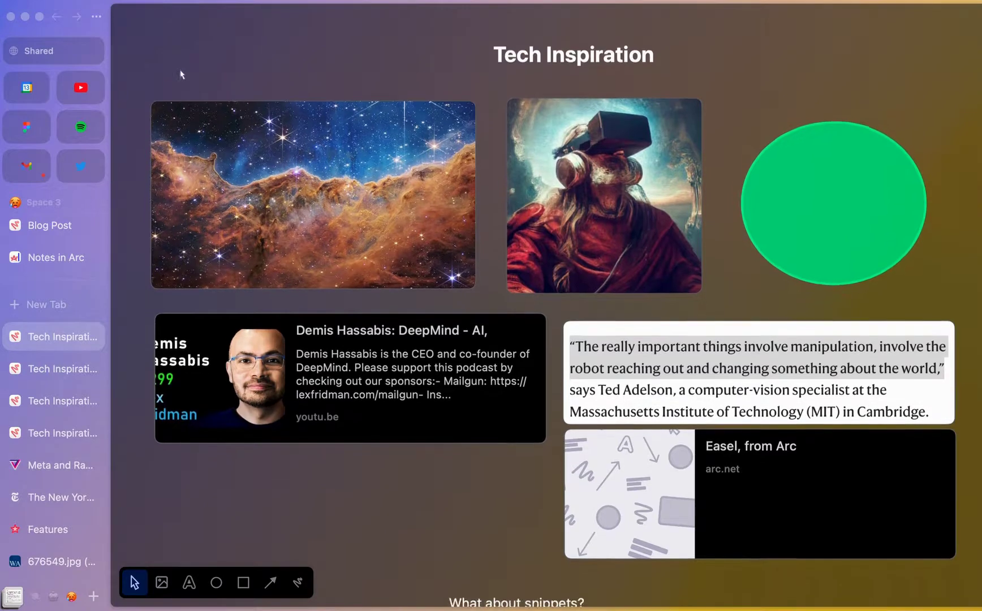